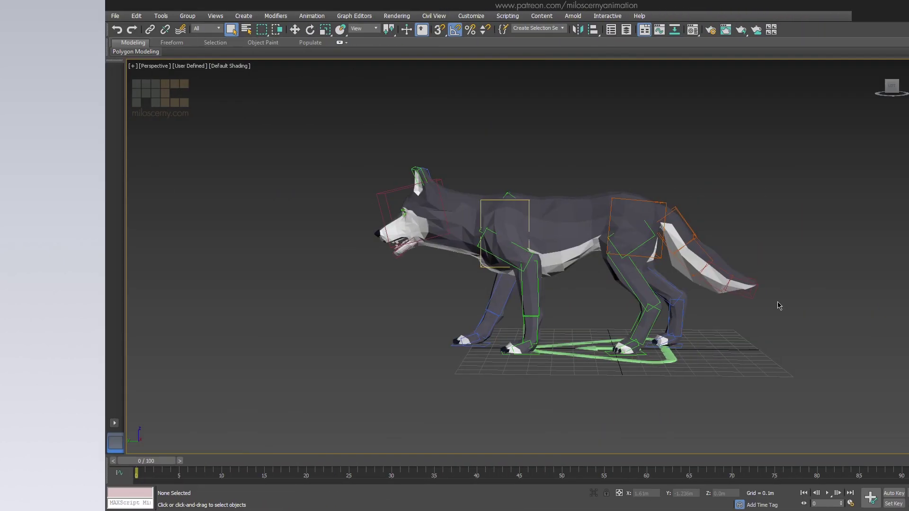
# Play the wolf walk, compare with stand_pose on and off, and leave stand_pose set to Ignore.
pyautogui.click(666, 203)
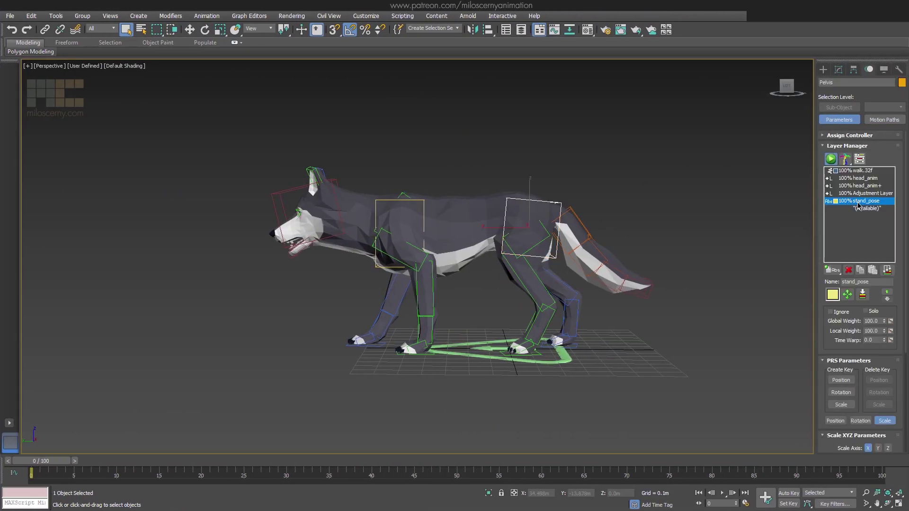
pyautogui.click(723, 494)
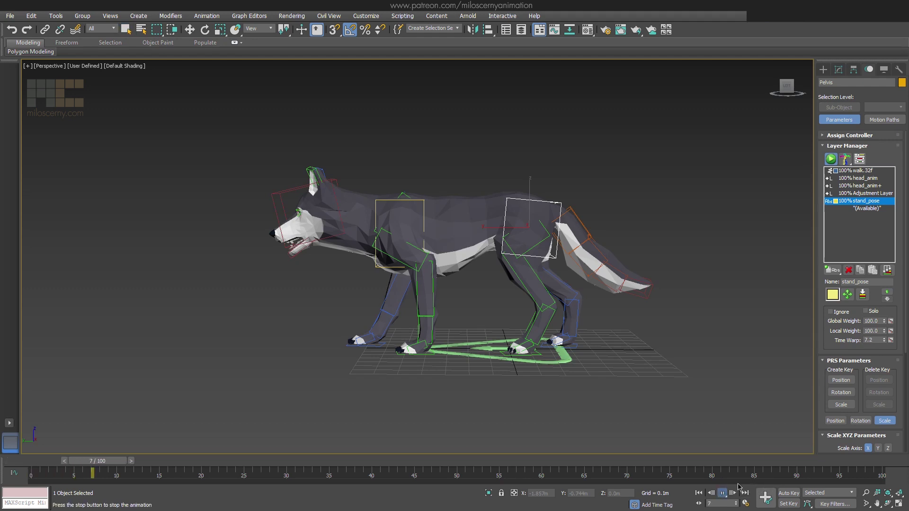
pyautogui.click(866, 205)
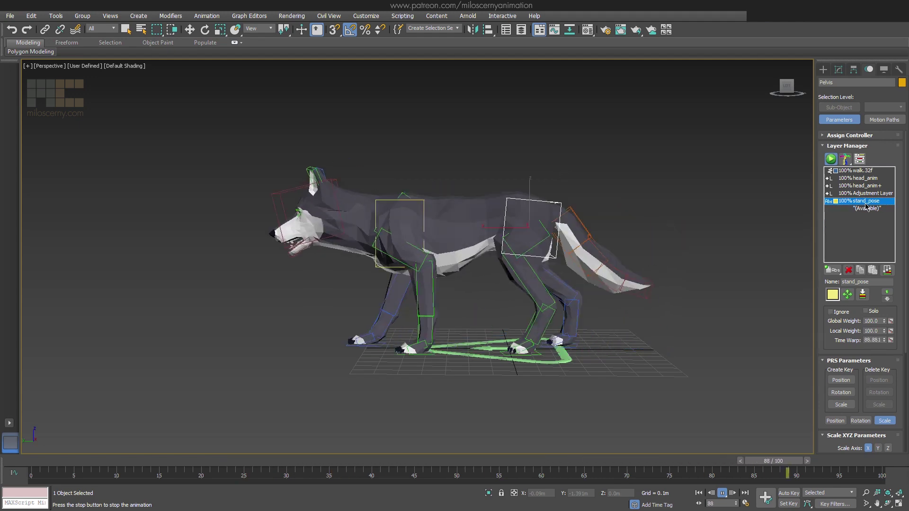
pyautogui.click(866, 205)
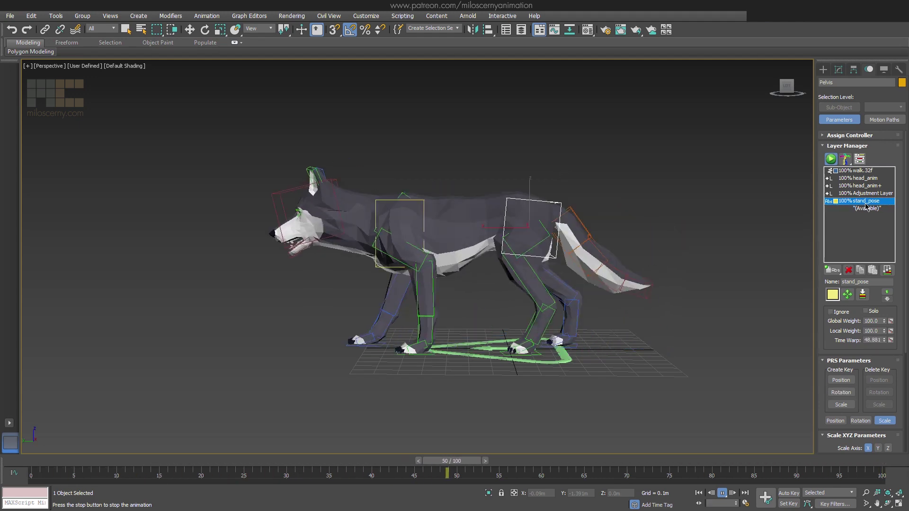
pyautogui.click(867, 206)
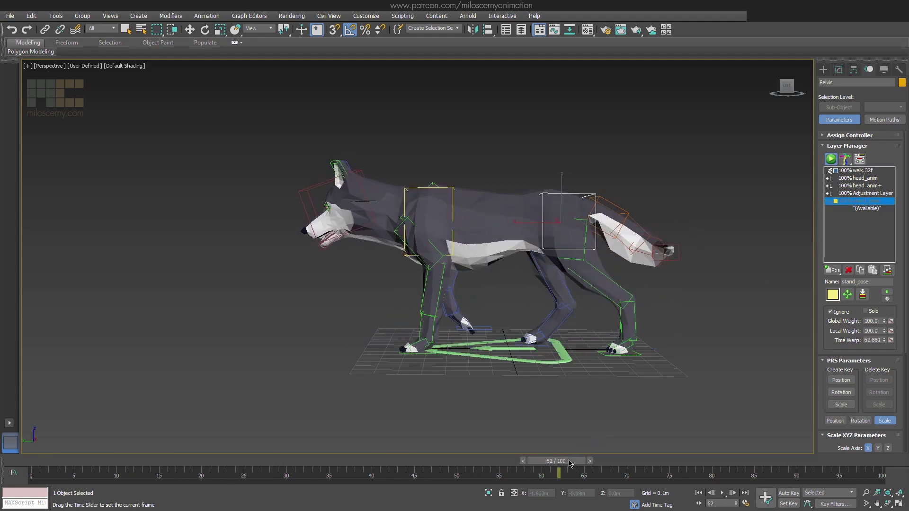
pyautogui.click(437, 457)
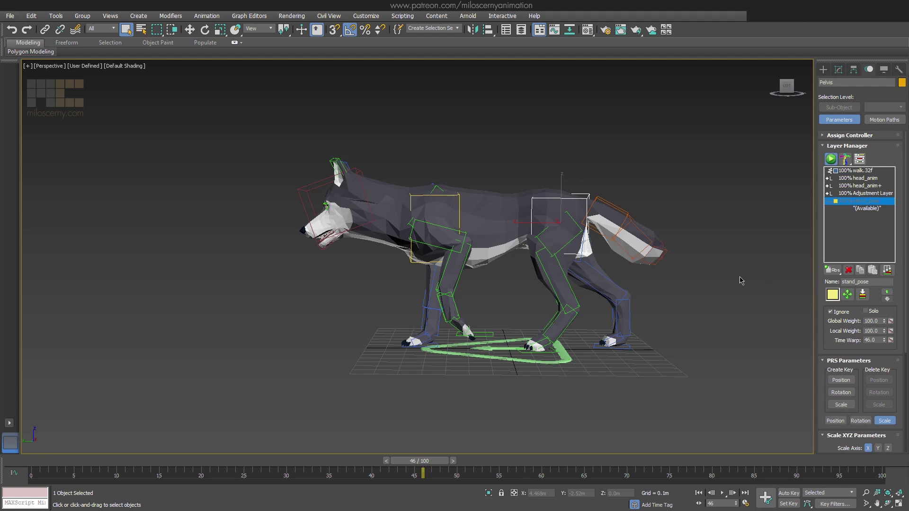
pyautogui.scroll(-3, 739, 279)
pyautogui.moveTo(724, 276); pyautogui.dragTo(655, 293, button='middle')
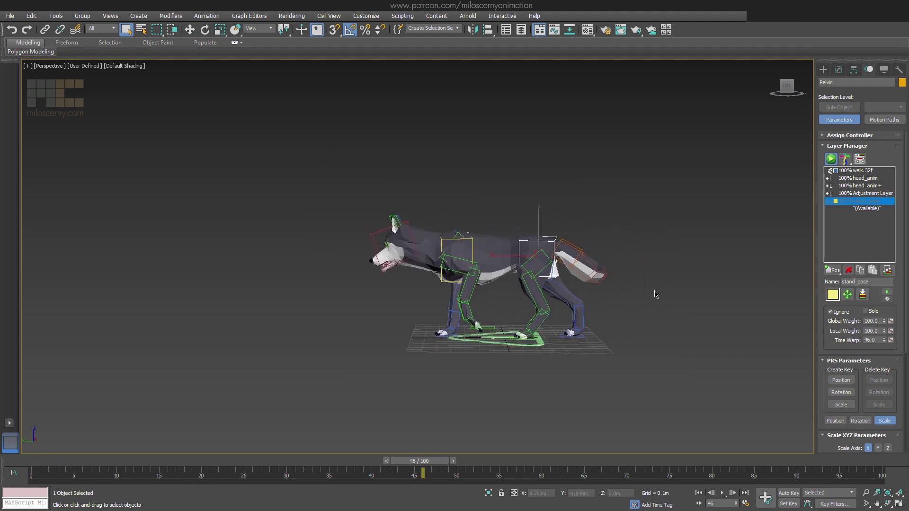
# Set the walk.32f layer's CATMotion Globals Walk Mode to Walk On Line and play to check.
pyautogui.click(856, 171)
pyautogui.click(848, 295)
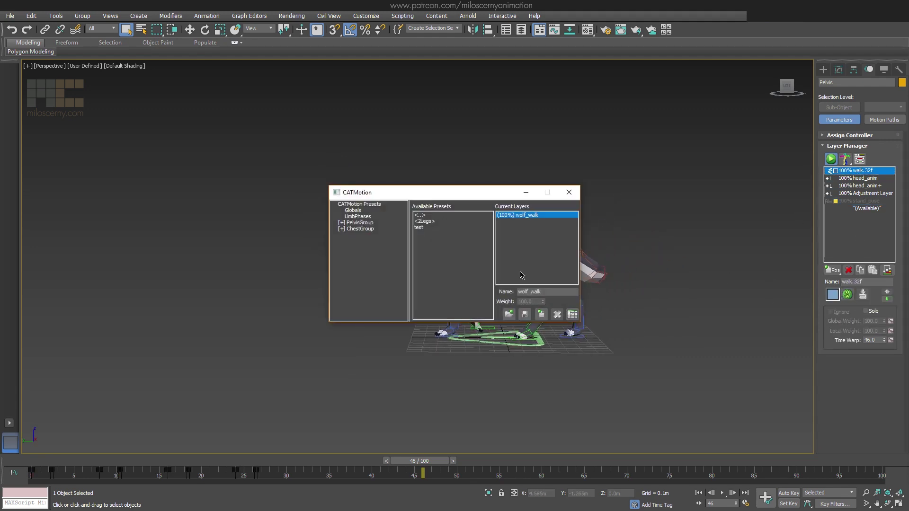
pyautogui.click(352, 211)
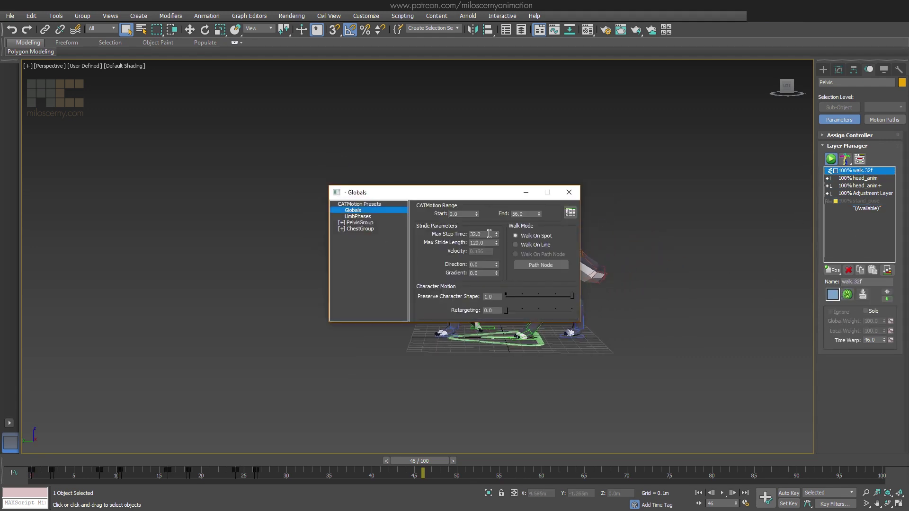
pyautogui.click(523, 247)
pyautogui.click(569, 193)
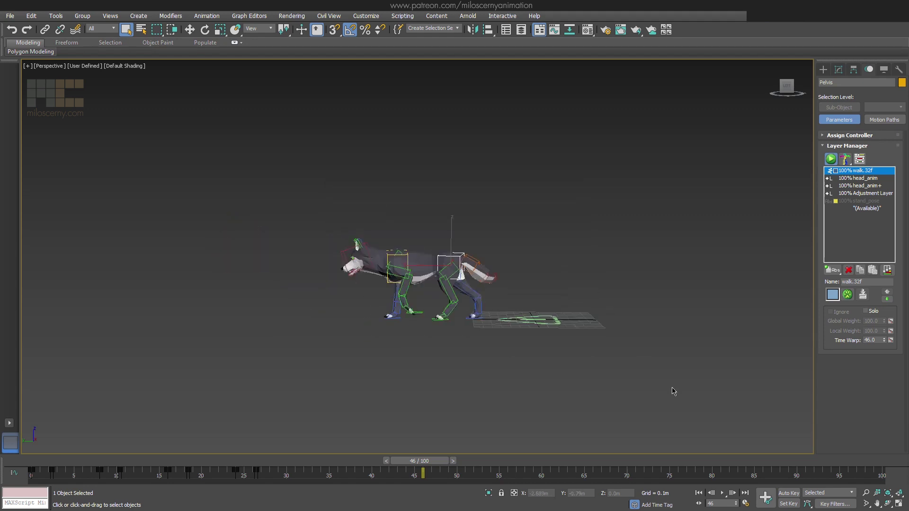
pyautogui.click(724, 495)
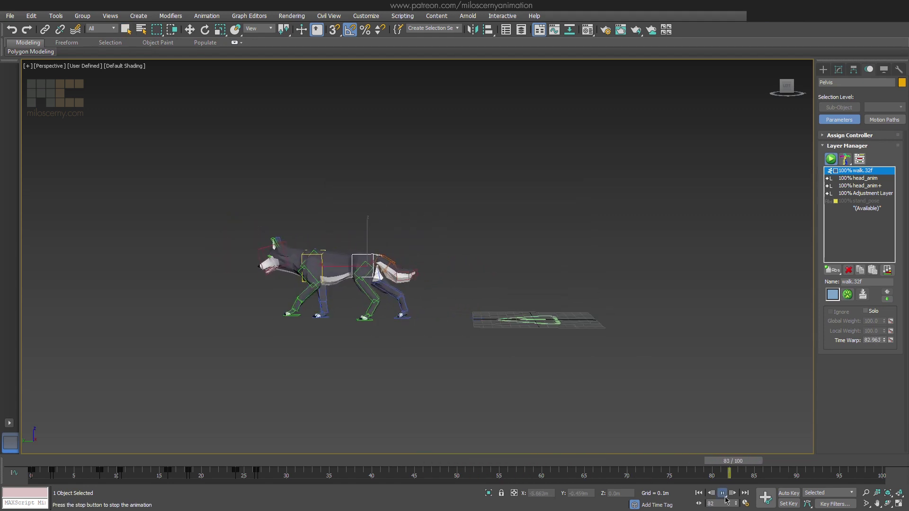
pyautogui.click(724, 496)
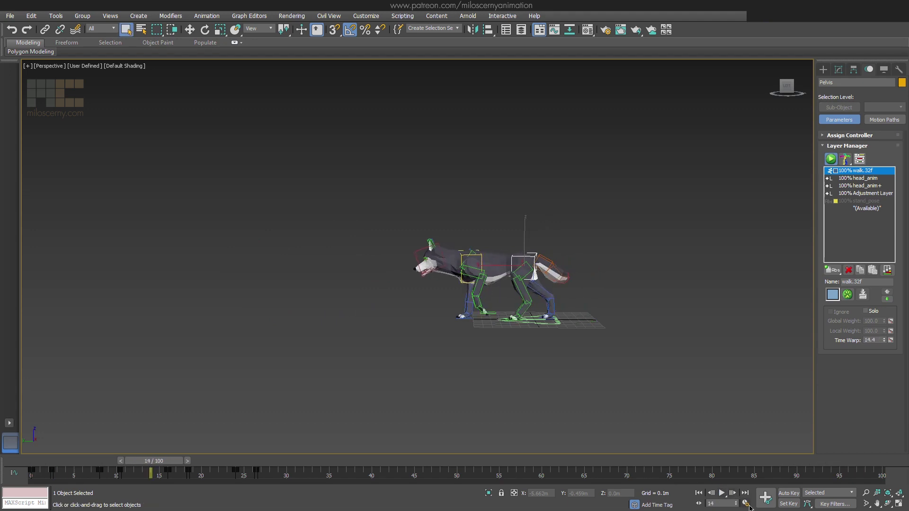
# Set the Time Configuration start time to -64 and end time to 160.
pyautogui.click(747, 505)
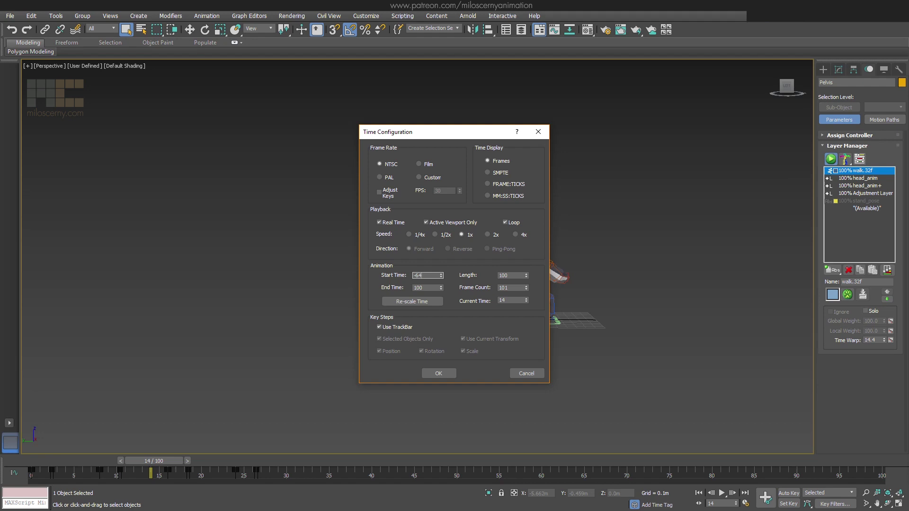
pyautogui.press('Tab')
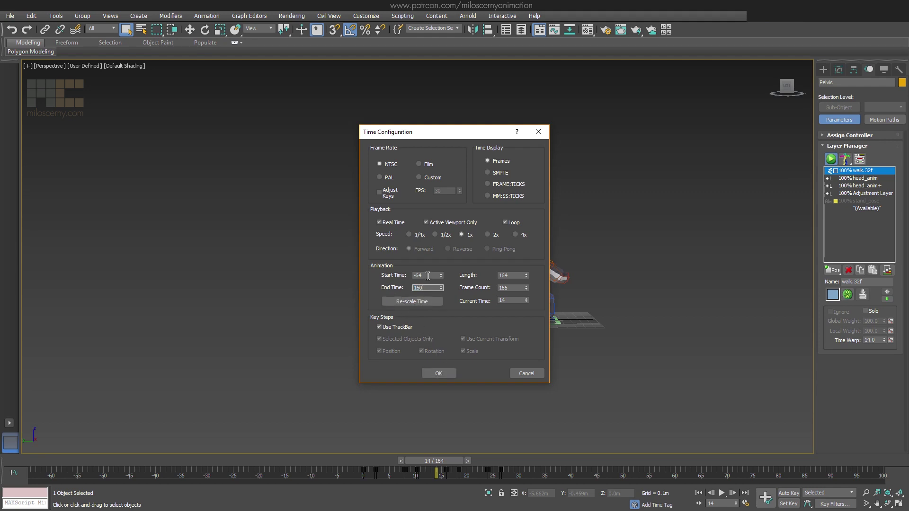
pyautogui.press('Return')
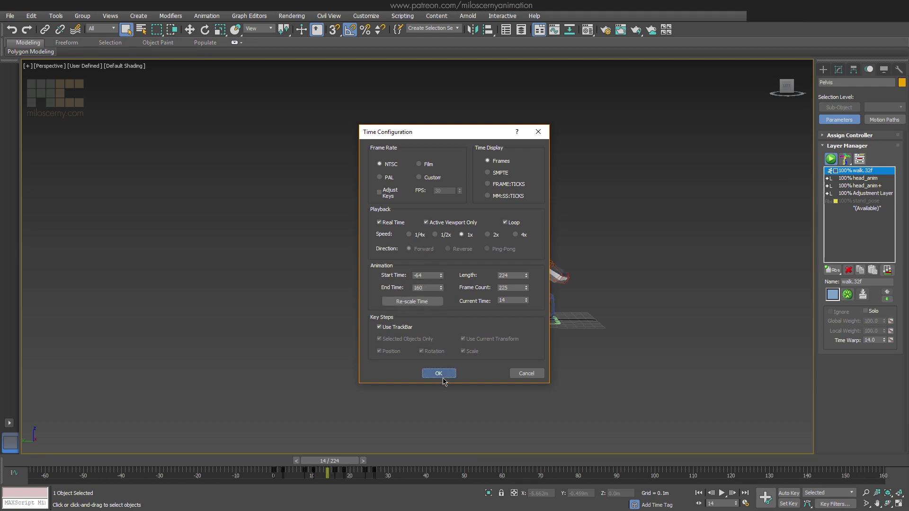
pyautogui.click(439, 374)
pyautogui.moveTo(351, 464); pyautogui.dragTo(300, 477)
pyautogui.press('q')
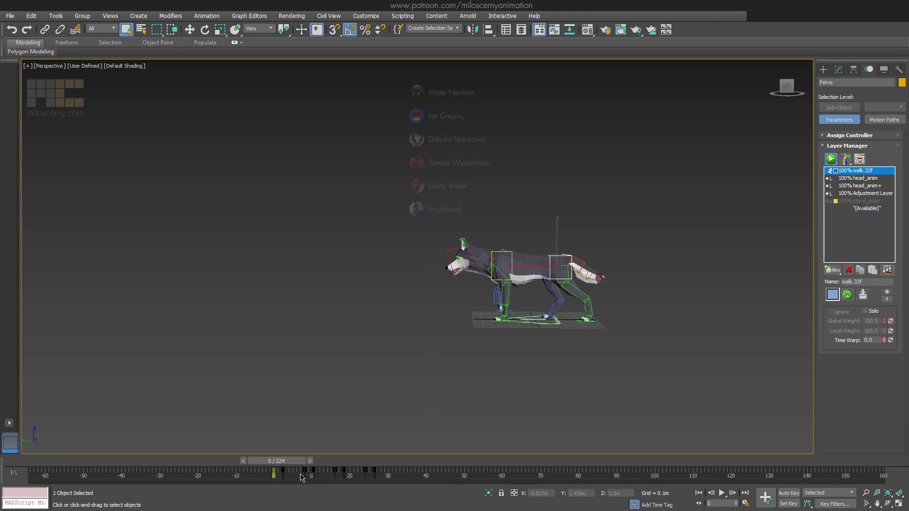
# Collapse the wolf's layers into a new layer from the (Available) slot.
pyautogui.click(867, 208)
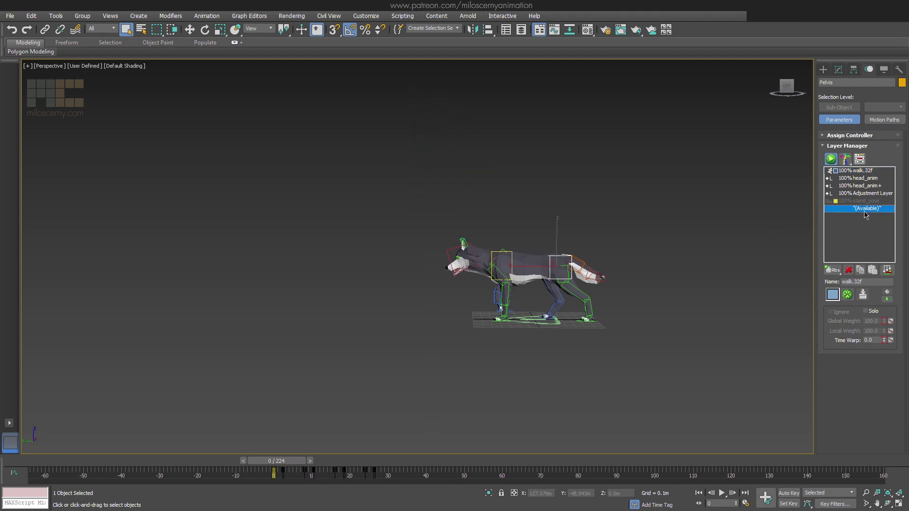
pyautogui.click(886, 270)
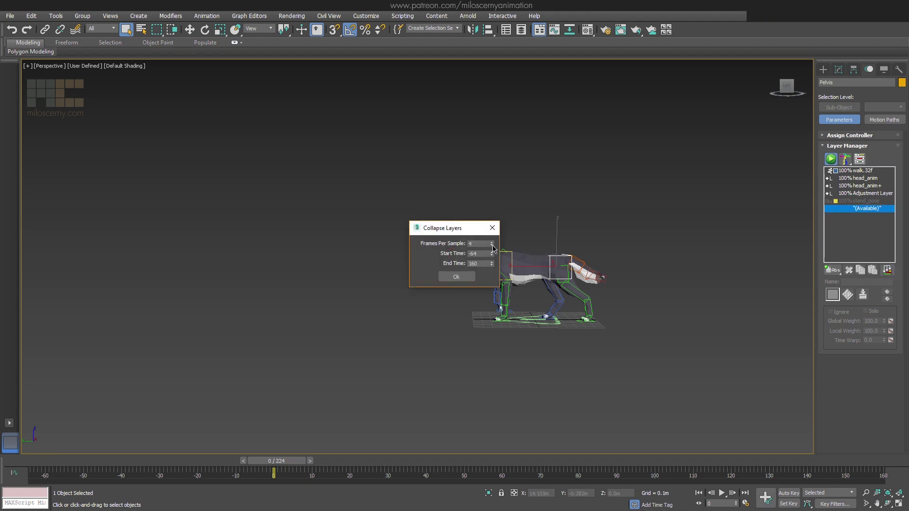
pyautogui.click(461, 277)
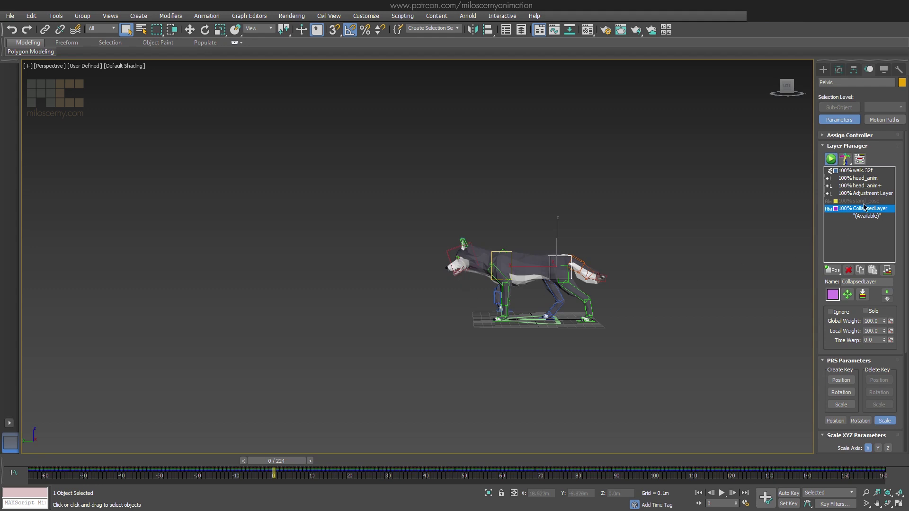
# Rename the new CollapsedLayer to 'walk.32f'.
pyautogui.press('z')
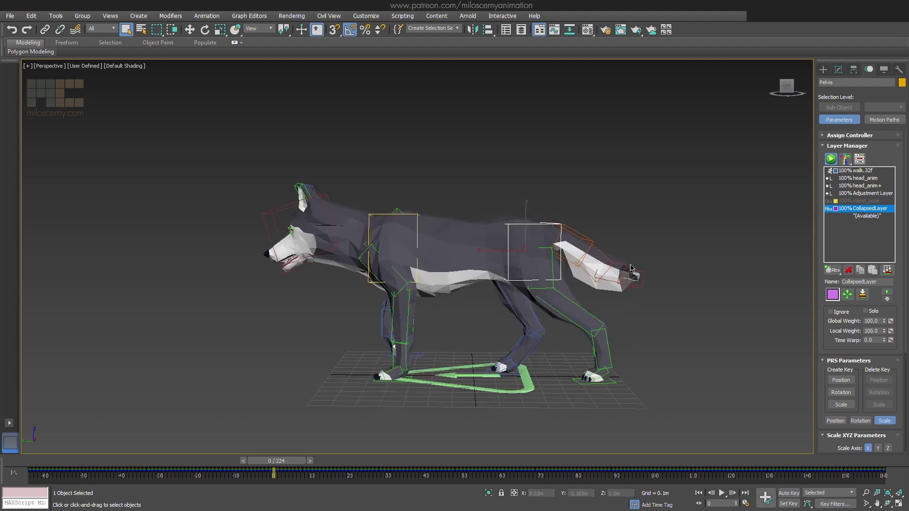
pyautogui.doubleClick(867, 281)
pyautogui.write('walk.32f')
pyautogui.press('Return')
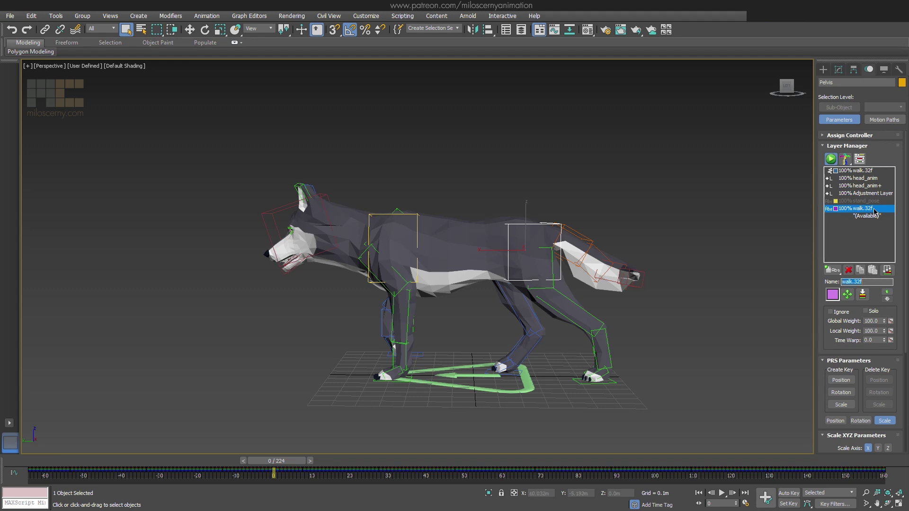
# Set the collapsed layer to Ignore and review the top walk.32f layer's CATMotion Globals.
pyautogui.click(875, 213)
pyautogui.click(869, 171)
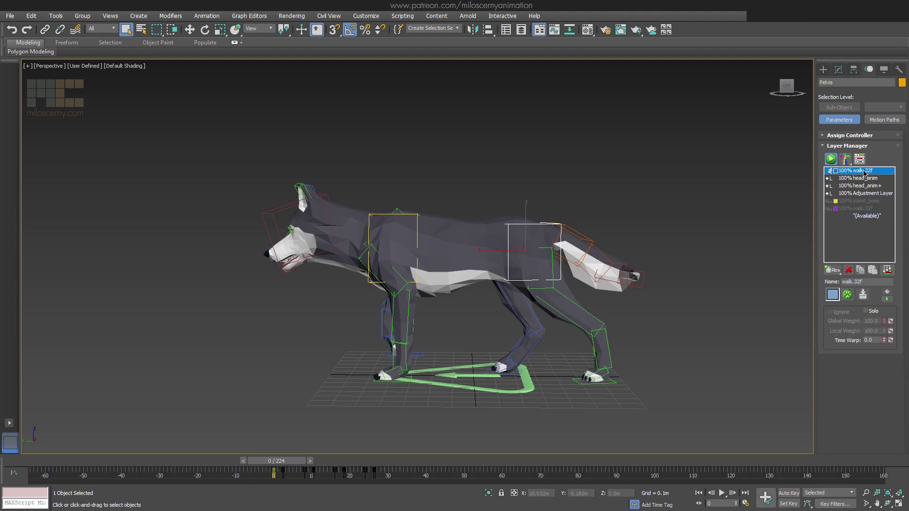
pyautogui.click(847, 295)
pyautogui.click(353, 210)
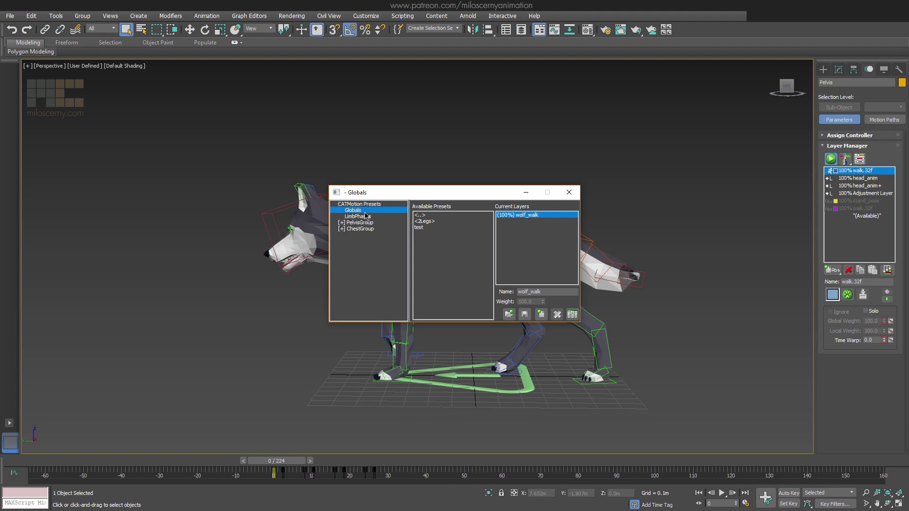
pyautogui.click(568, 192)
# Play the walk, stop at frame 32, return to frame 0, and select stand_pose.
pyautogui.moveTo(277, 460); pyautogui.dragTo(284, 460)
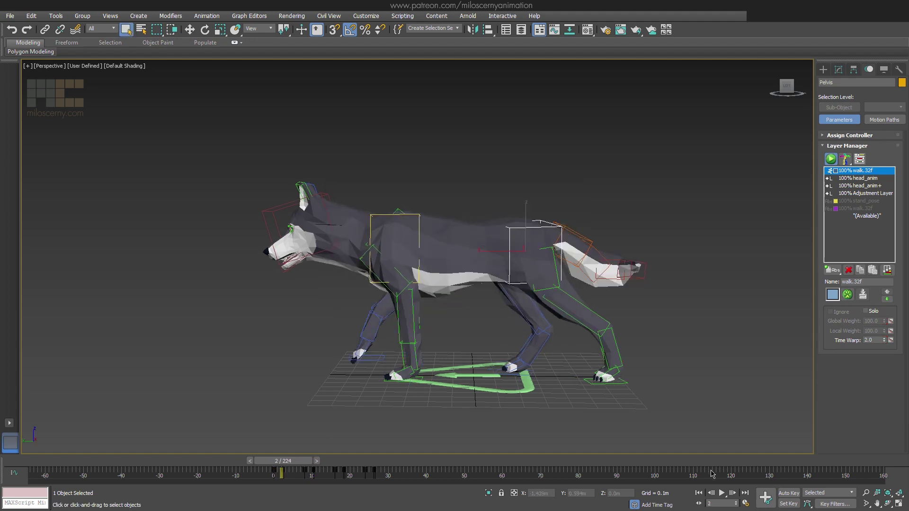
pyautogui.click(722, 493)
pyautogui.click(396, 473)
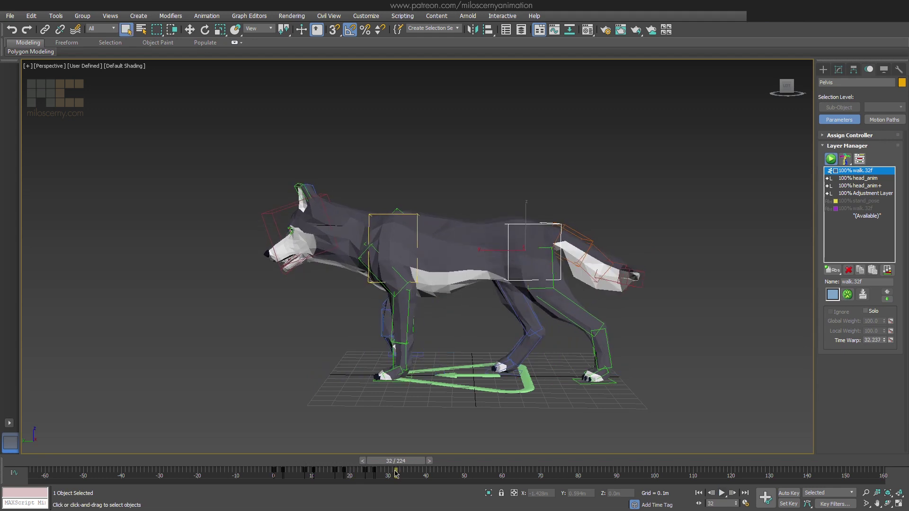
pyautogui.moveTo(396, 473); pyautogui.dragTo(280, 469)
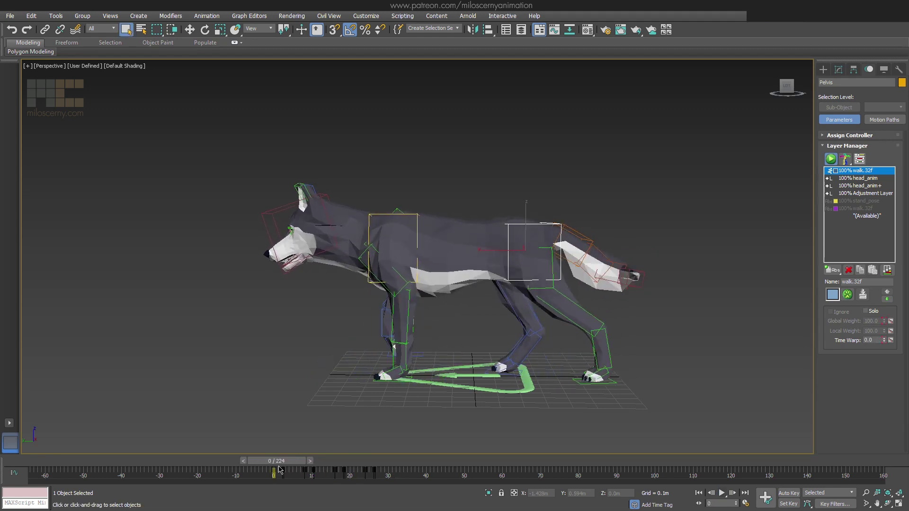
pyautogui.click(872, 202)
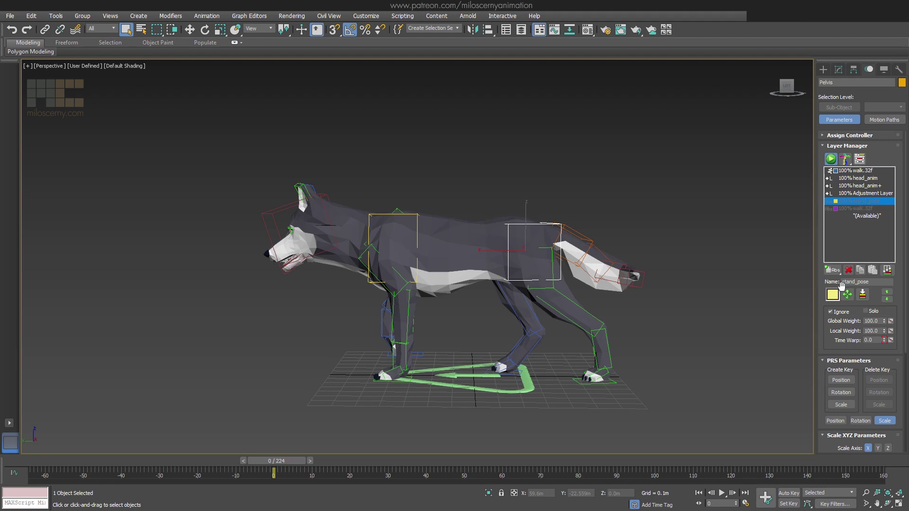
# Display the stand_pose layer transform gizmos and orbit to look down on the wolf.
pyautogui.click(847, 295)
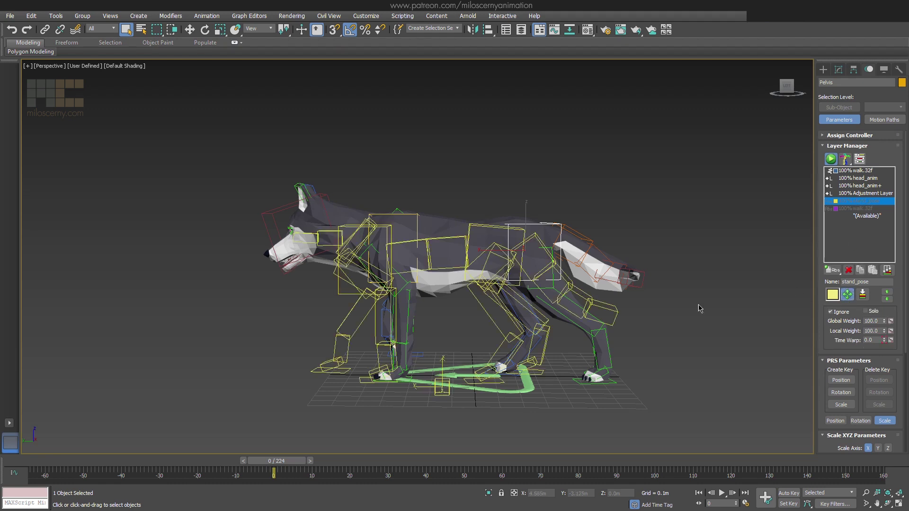
pyautogui.keyDown('alt'); pyautogui.moveTo(700, 308); pyautogui.dragTo(644, 294, button='middle'); pyautogui.keyUp('alt')
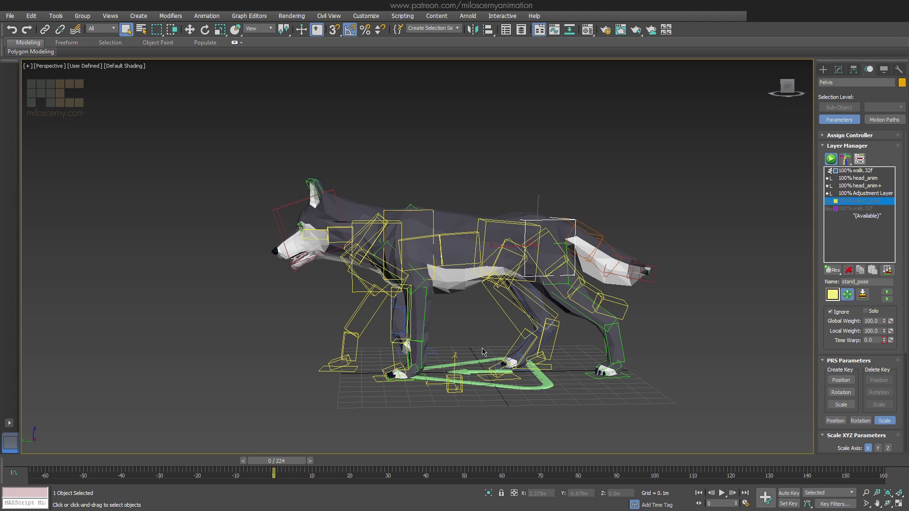
pyautogui.moveTo(292, 455); pyautogui.dragTo(273, 473)
pyautogui.press('q')
pyautogui.scroll(5, 502, 379)
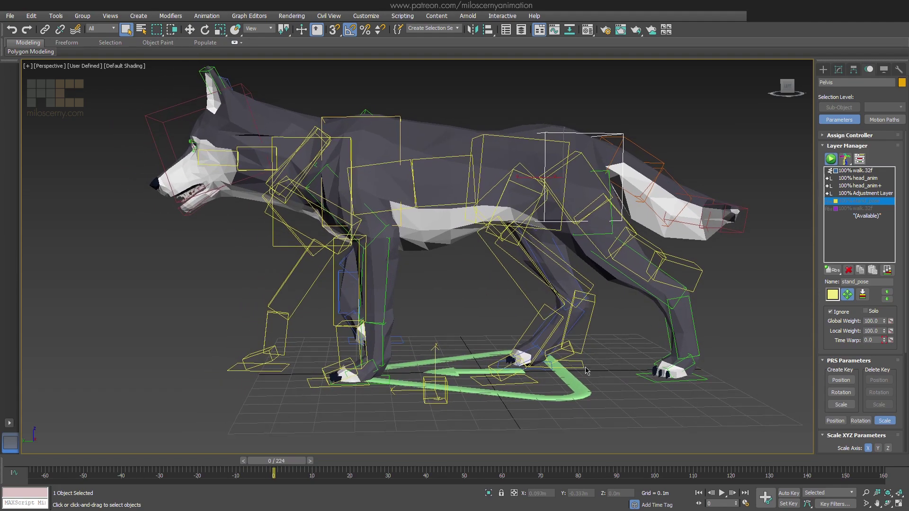
pyautogui.keyDown('alt'); pyautogui.moveTo(579, 370); pyautogui.dragTo(576, 380, button='middle'); pyautogui.keyUp('alt')
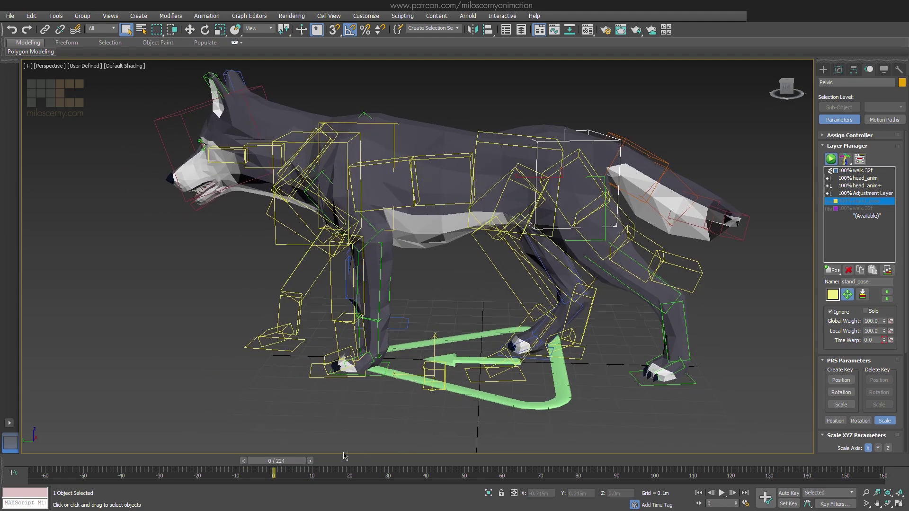
# Preview the walk blend at frame 10, zoomed out, with the layer's yellow overlay boxes hidden.
pyautogui.moveTo(298, 464); pyautogui.dragTo(339, 472)
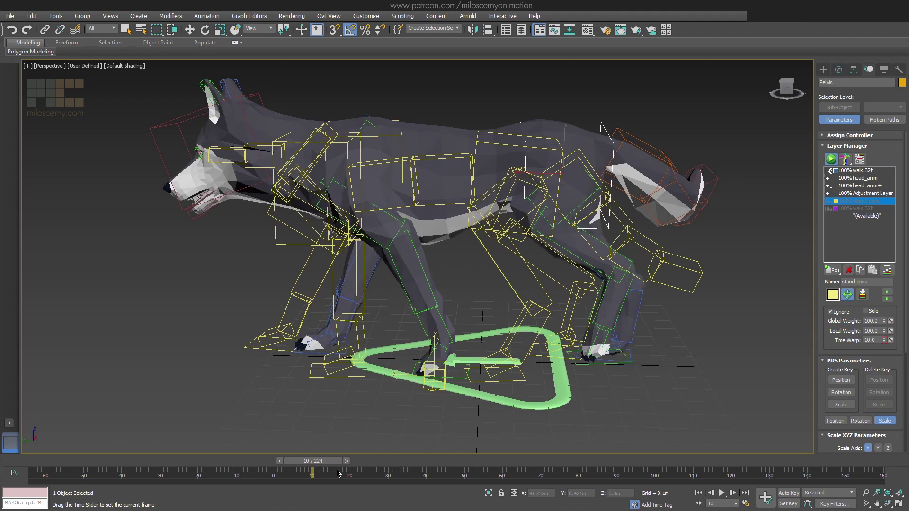
pyautogui.keyDown('alt'); pyautogui.moveTo(546, 353); pyautogui.dragTo(545, 346, button='middle'); pyautogui.keyUp('alt')
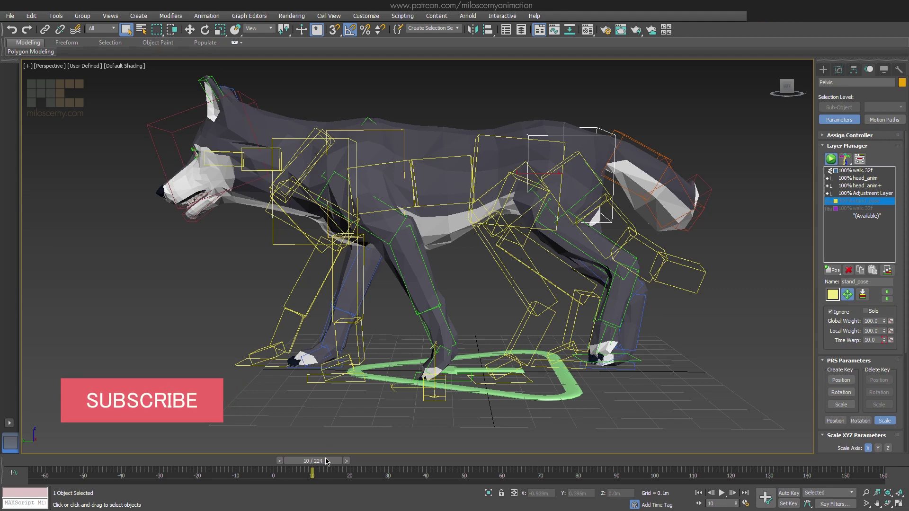
pyautogui.moveTo(326, 461)
pyautogui.mouseDown()
pyautogui.moveTo(402, 473)
pyautogui.moveTo(330, 470)
pyautogui.mouseUp()
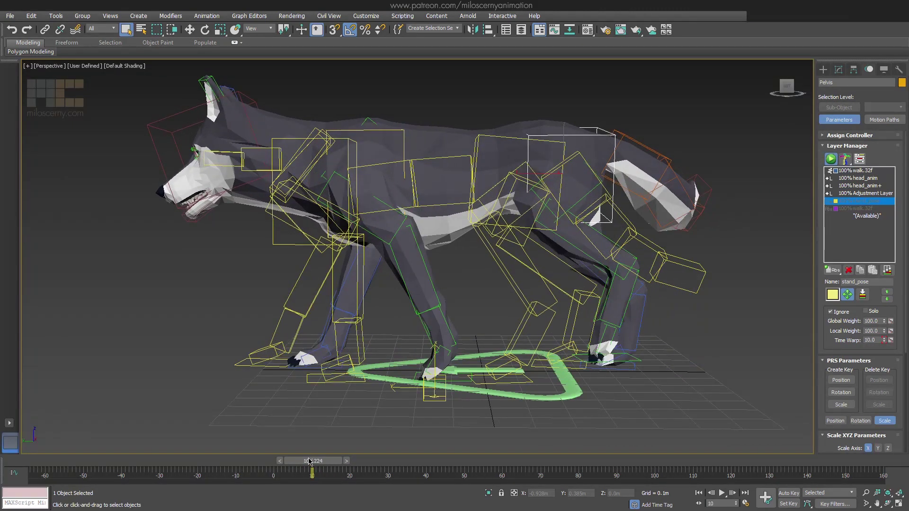
pyautogui.scroll(-3, 546, 378)
pyautogui.moveTo(540, 367); pyautogui.dragTo(546, 377, button='middle')
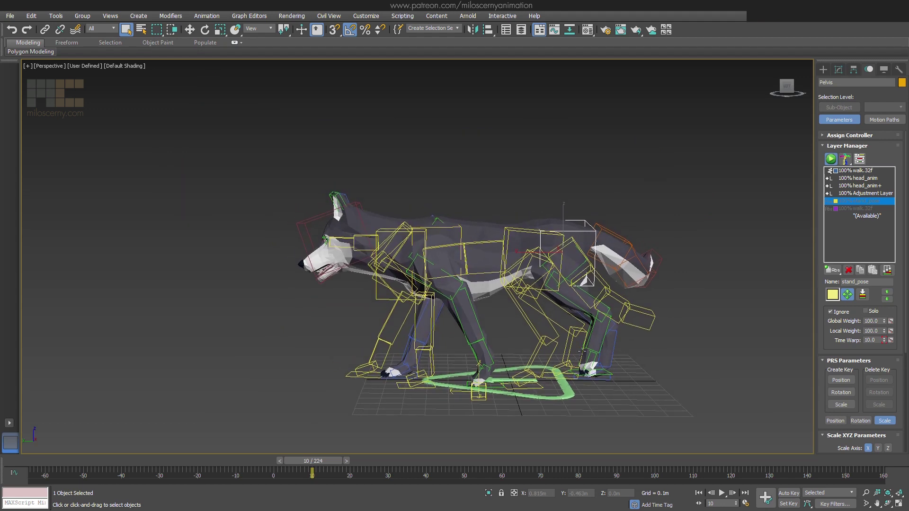
pyautogui.click(849, 293)
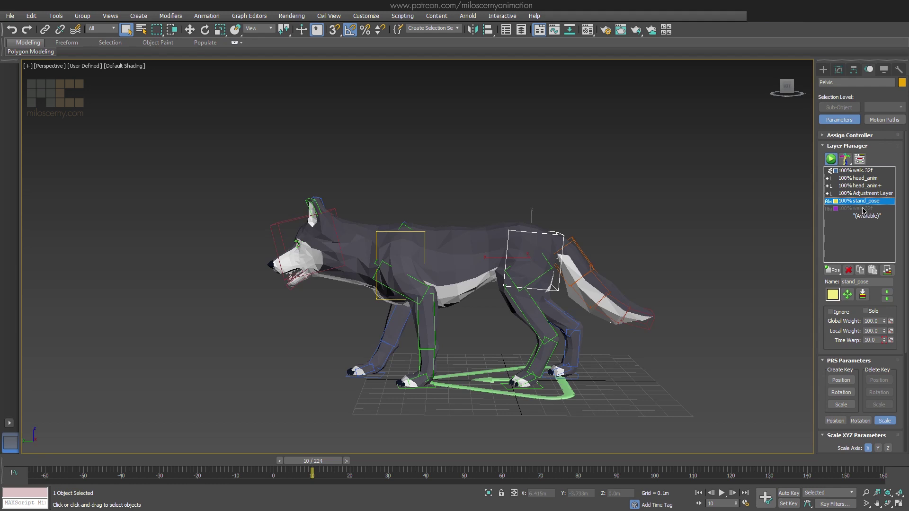
# With the lower walk.32f layer selected, change the timeline Start Time to -74.
pyautogui.click(863, 209)
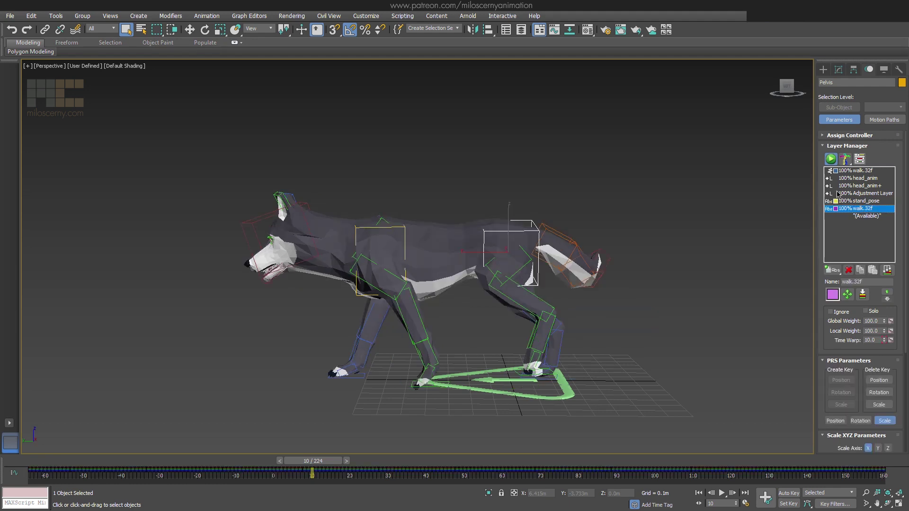
pyautogui.click(744, 506)
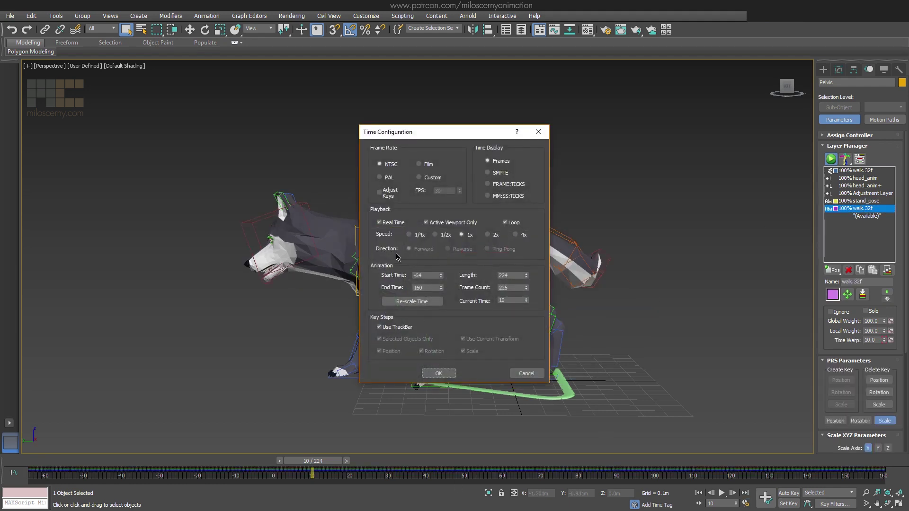
pyautogui.moveTo(423, 276); pyautogui.dragTo(417, 277)
pyautogui.click(433, 374)
pyautogui.click(14, 466)
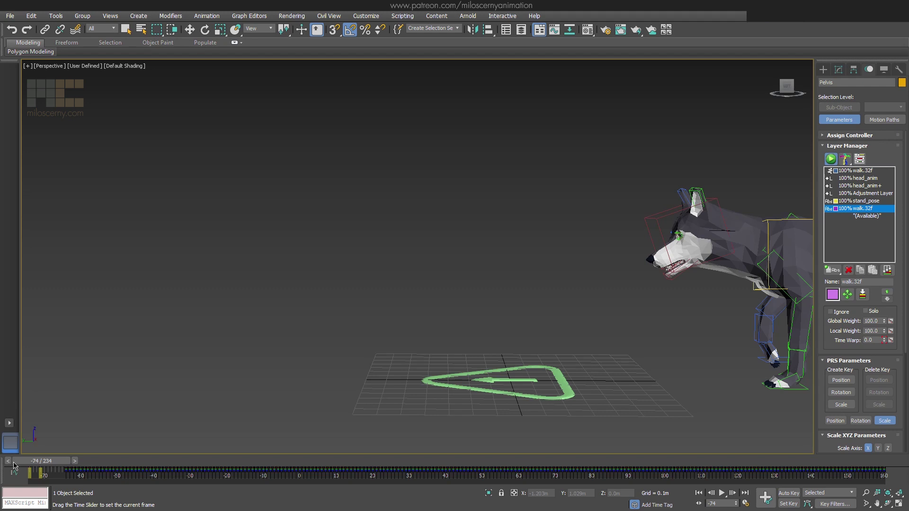
pyautogui.press('q')
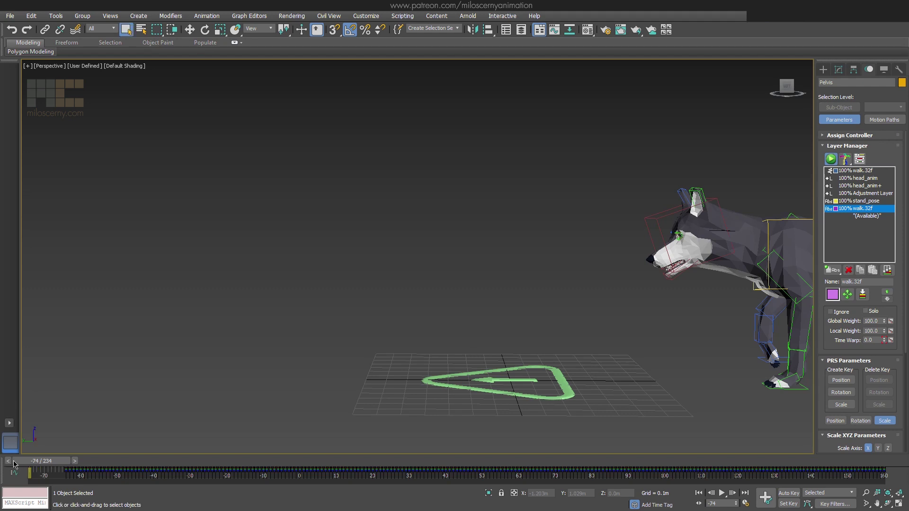
# In Layer Ranges, drag the walk.32f range start back to about frame -73.
pyautogui.click(861, 160)
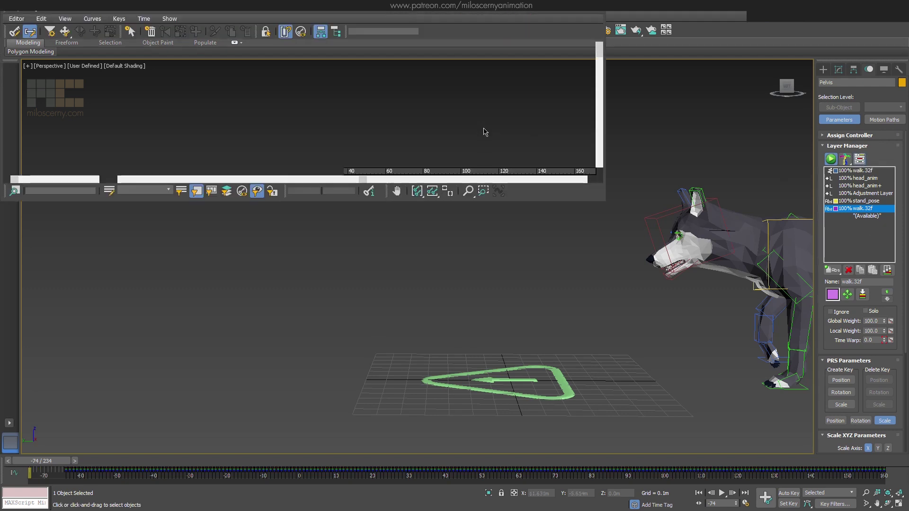
pyautogui.moveTo(370, 16); pyautogui.dragTo(474, 144)
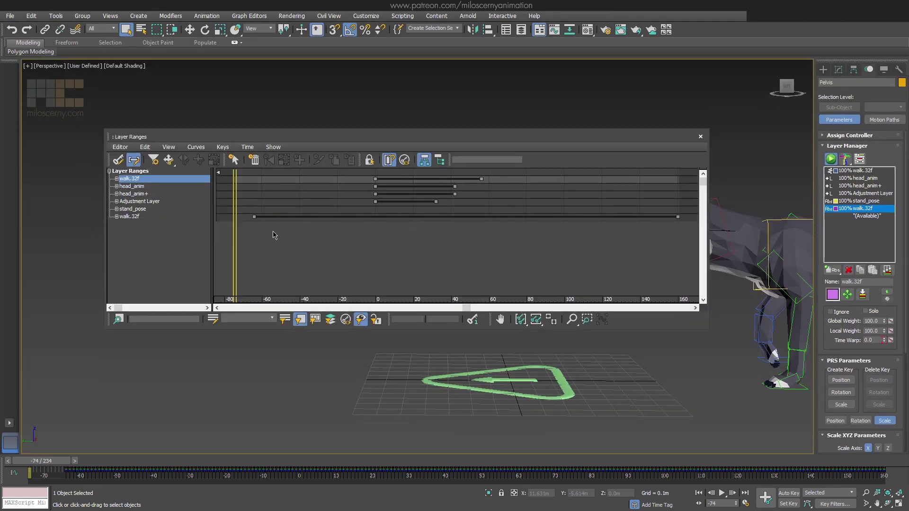
pyautogui.keyDown('ctrl'); pyautogui.keyDown('alt'); pyautogui.moveTo(272, 234); pyautogui.dragTo(569, 250, button='middle'); pyautogui.keyUp('alt'); pyautogui.keyUp('ctrl')
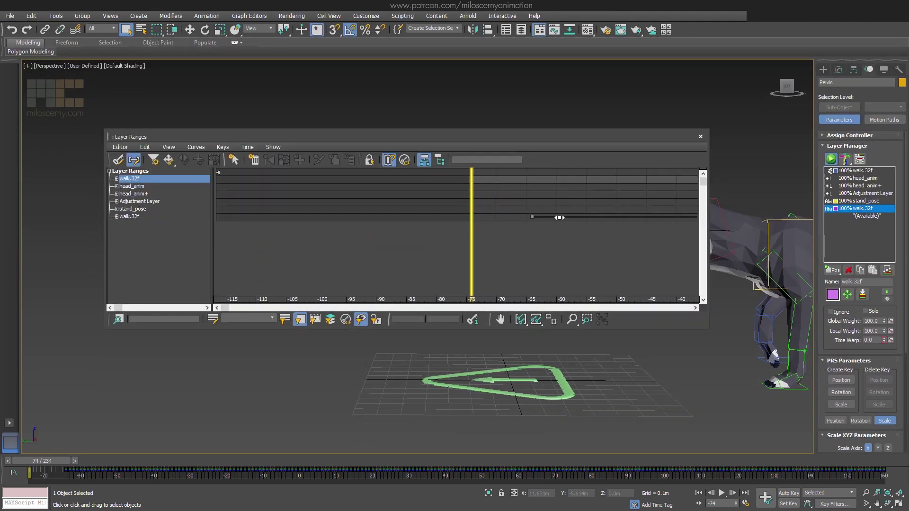
pyautogui.moveTo(559, 218); pyautogui.dragTo(506, 220)
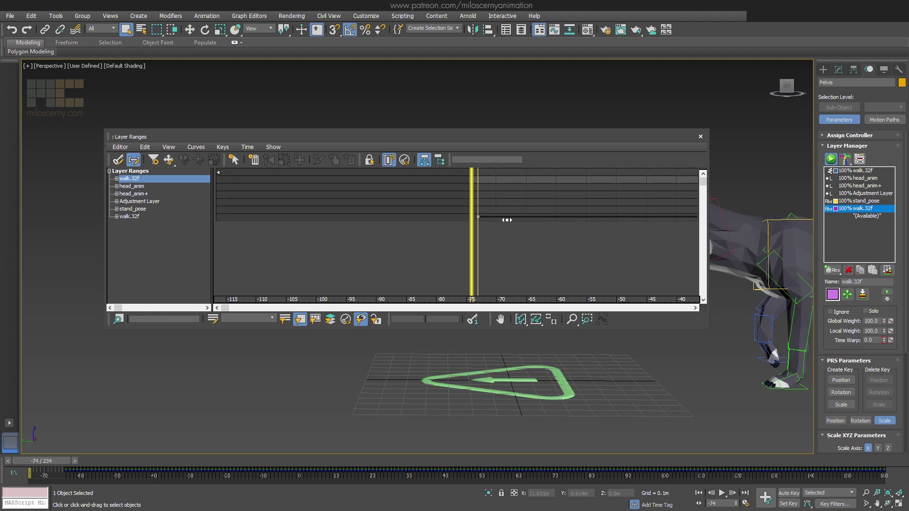
pyautogui.keyDown('ctrl'); pyautogui.keyDown('alt'); pyautogui.moveTo(595, 237); pyautogui.dragTo(530, 249, button='middle'); pyautogui.keyUp('alt'); pyautogui.keyUp('ctrl')
# Close Layer Ranges and scrub the time slider back to frame 0.
pyautogui.click(701, 136)
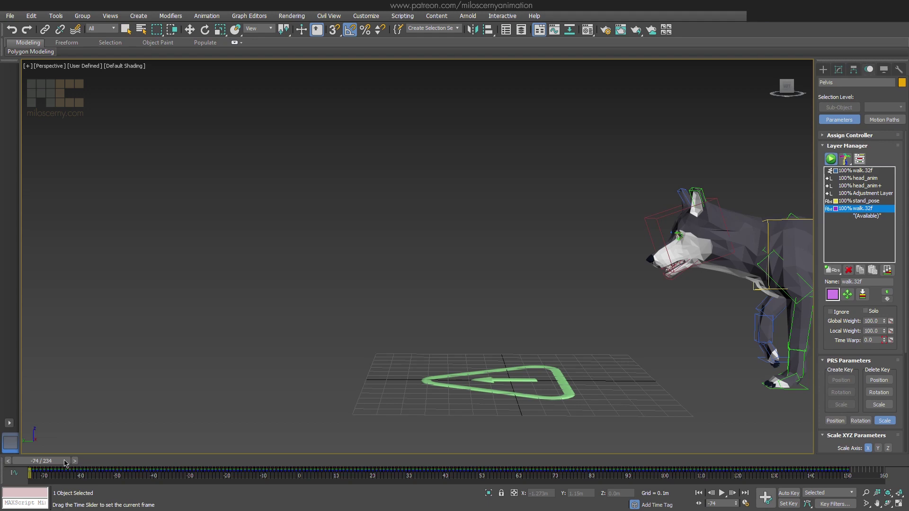
pyautogui.moveTo(65, 462); pyautogui.dragTo(327, 467)
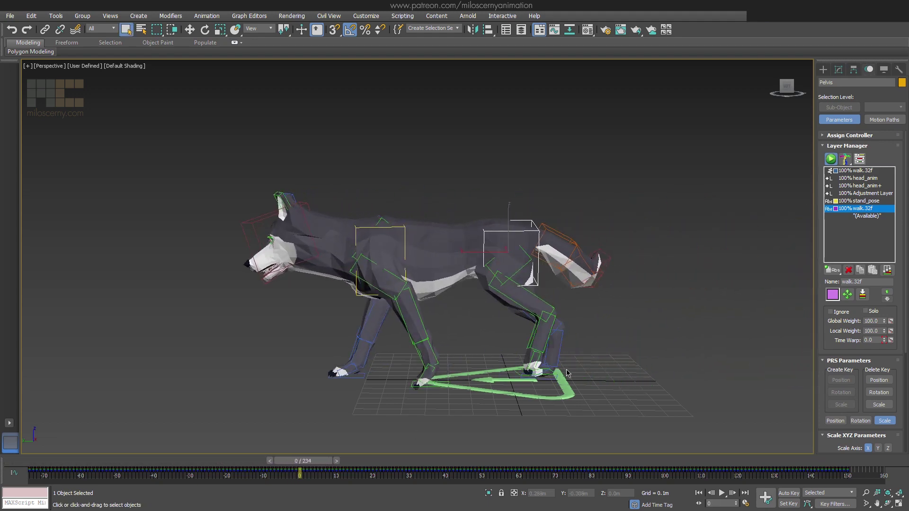
pyautogui.scroll(3, 541, 360)
pyautogui.scroll(1, 524, 314)
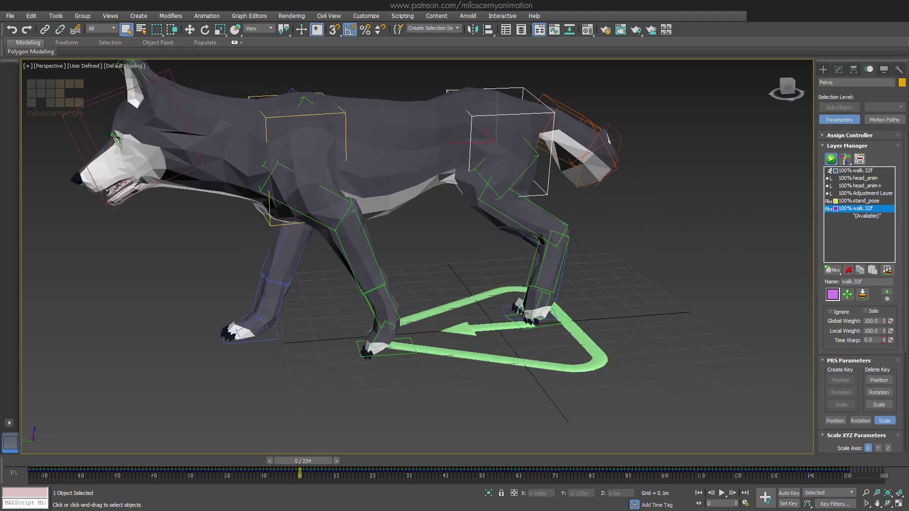
pyautogui.scroll(-4, 551, 334)
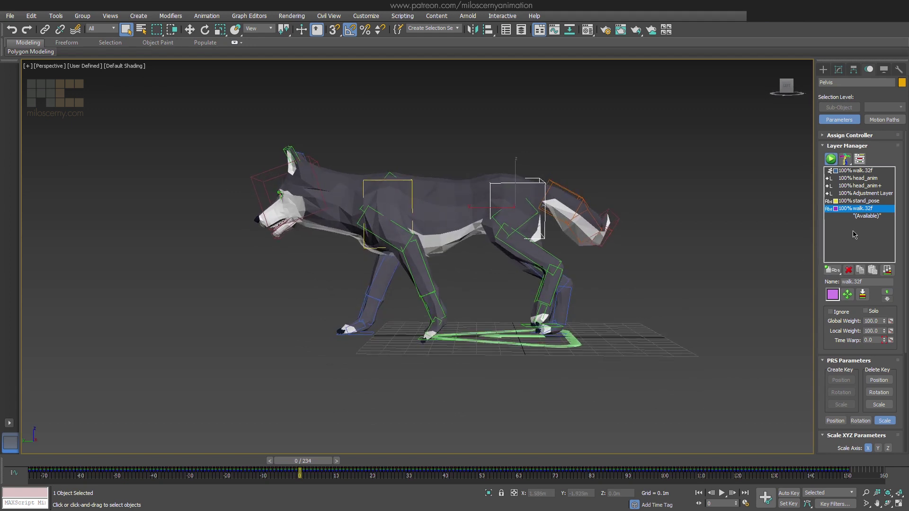
# Show the layer transform gizmos for both the stand_pose and walk.32f layers.
pyautogui.click(866, 201)
pyautogui.click(848, 295)
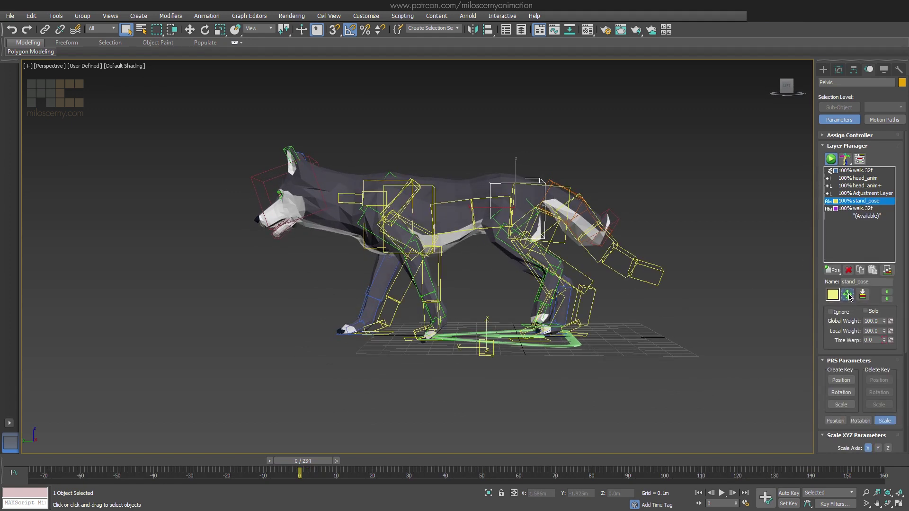
pyautogui.click(858, 209)
pyautogui.click(843, 294)
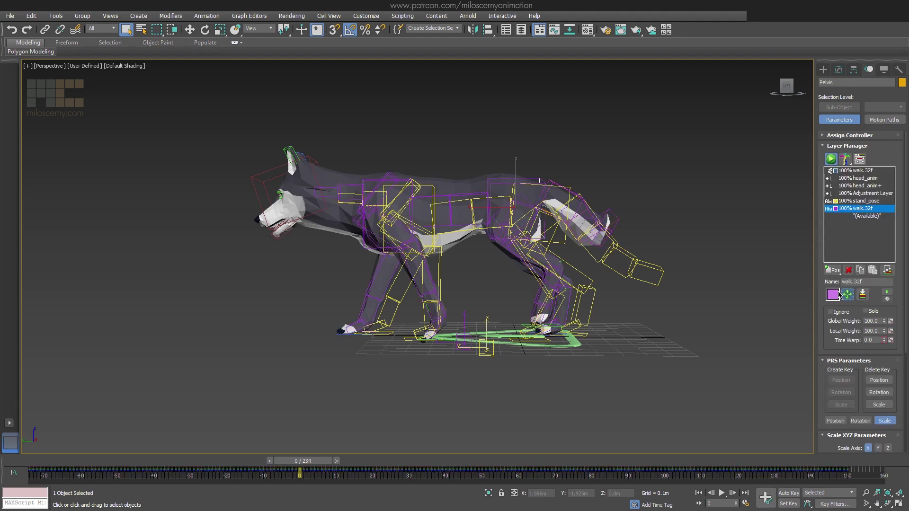
# Move the walk.32fTransform helper slightly along Y.
pyautogui.click(449, 354)
pyautogui.press('w')
pyautogui.keyDown('alt'); pyautogui.moveTo(449, 354); pyautogui.dragTo(484, 376, button='middle'); pyautogui.keyUp('alt')
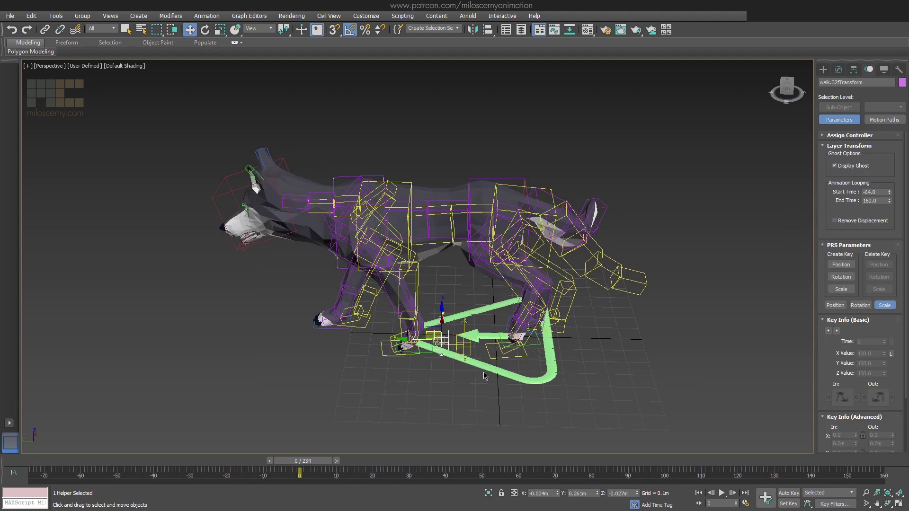
pyautogui.moveTo(409, 340); pyautogui.dragTo(466, 352)
pyautogui.keyDown('alt'); pyautogui.moveTo(466, 352); pyautogui.dragTo(516, 375, button='middle'); pyautogui.keyUp('alt')
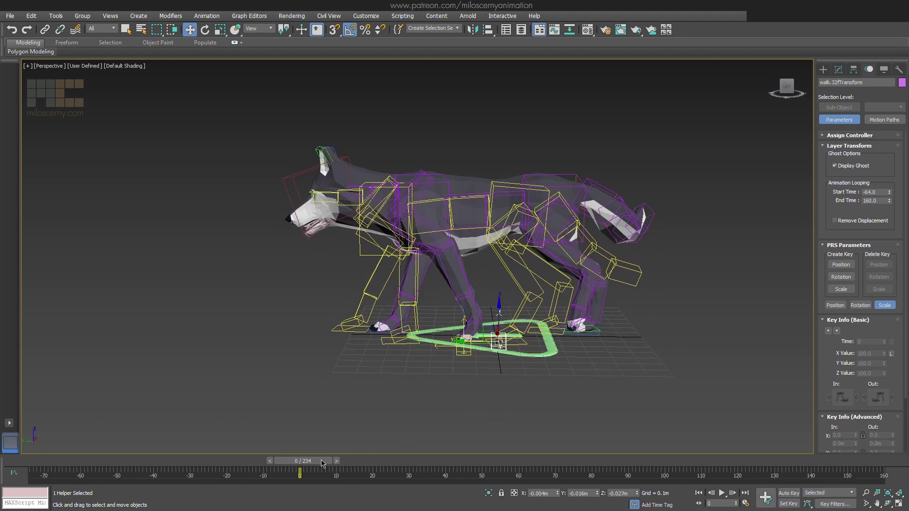
# Select the pelvis, hide the overlay boxes, and view the top walk.32f layer at frame 10.
pyautogui.click(578, 178)
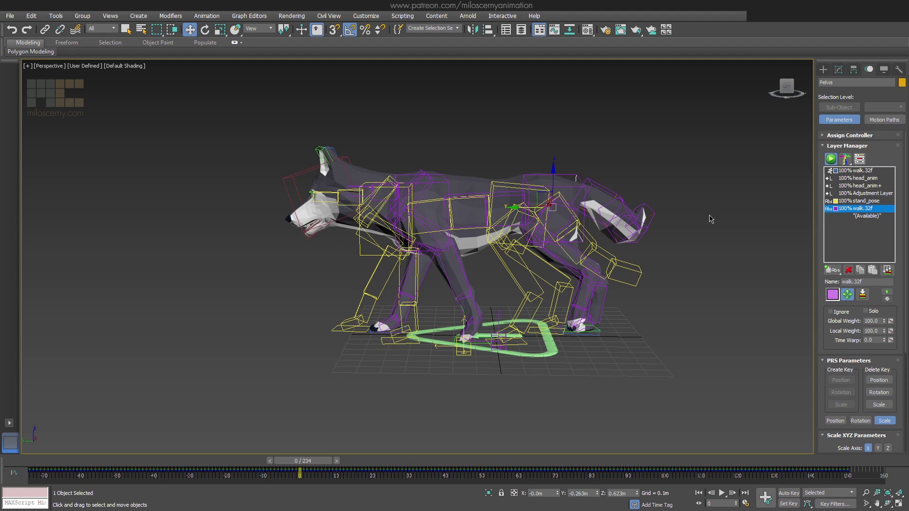
pyautogui.click(848, 295)
pyautogui.click(860, 201)
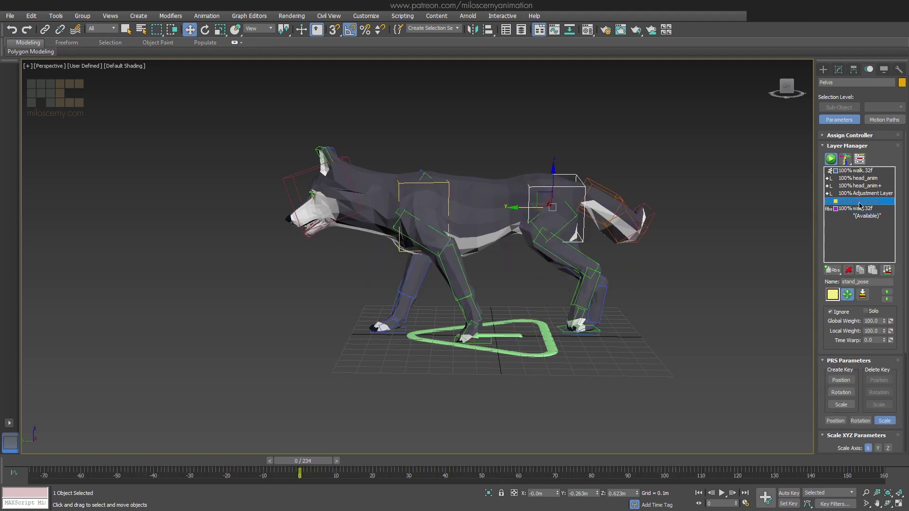
pyautogui.click(860, 210)
pyautogui.click(859, 172)
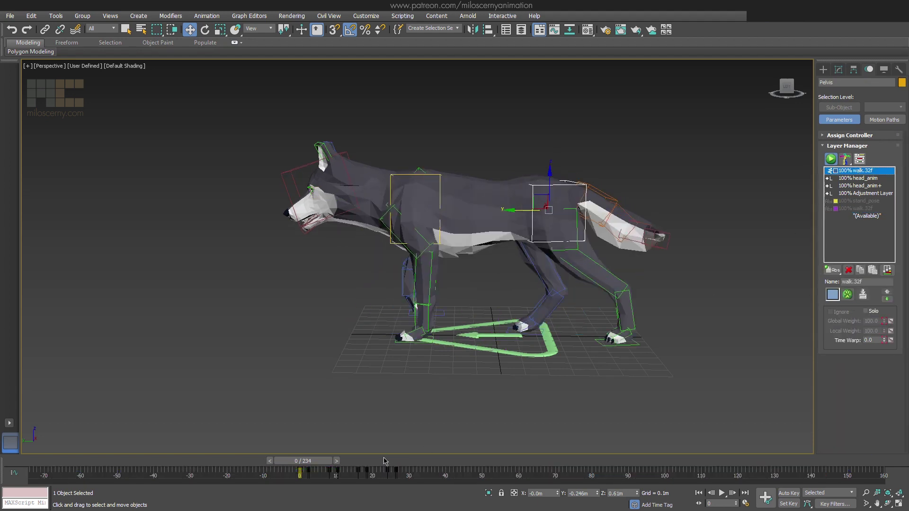
pyautogui.moveTo(306, 466); pyautogui.dragTo(339, 466)
pyautogui.keyDown('alt'); pyautogui.moveTo(548, 330); pyautogui.dragTo(676, 254, button='middle'); pyautogui.keyUp('alt')
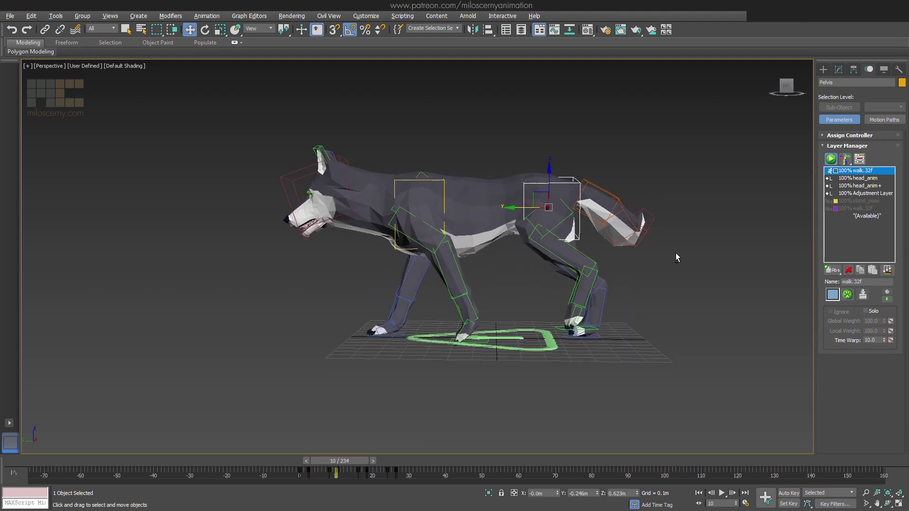
# Add a new absolute Animation Layer at the bottom of the layer stack.
pyautogui.click(873, 216)
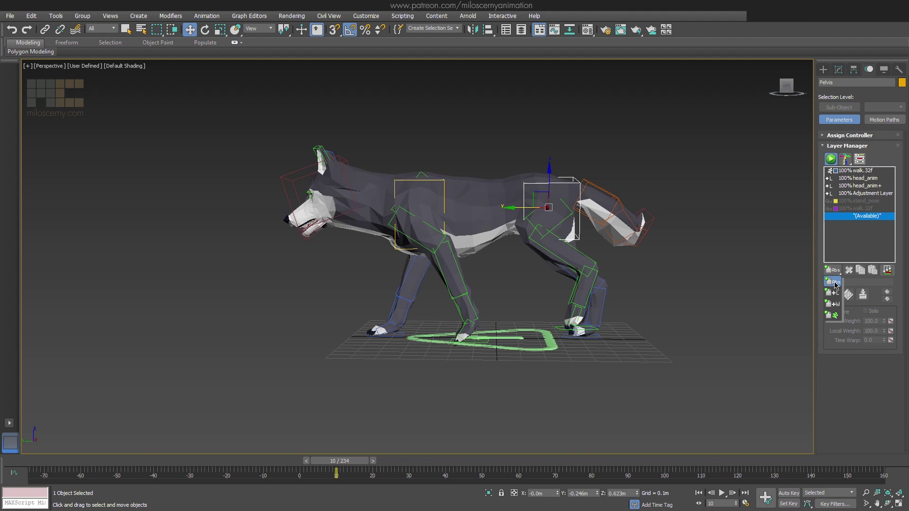
pyautogui.click(835, 283)
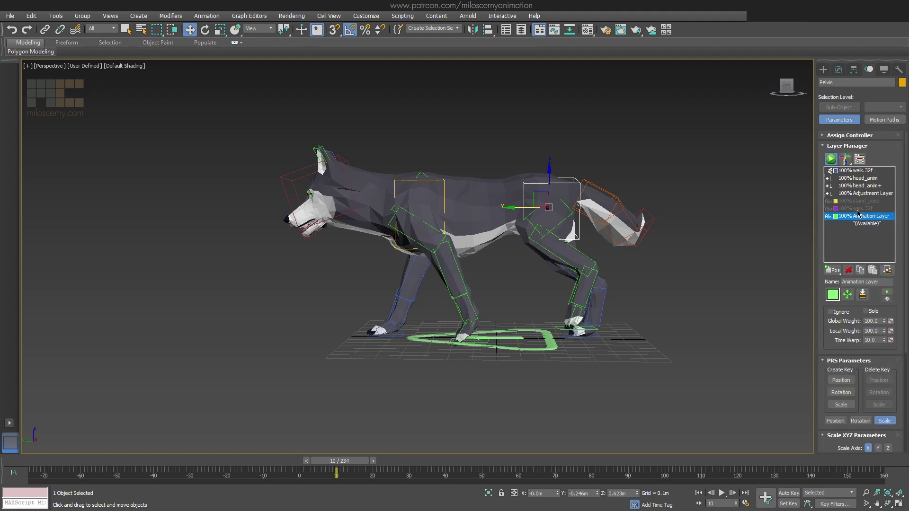
pyautogui.click(848, 295)
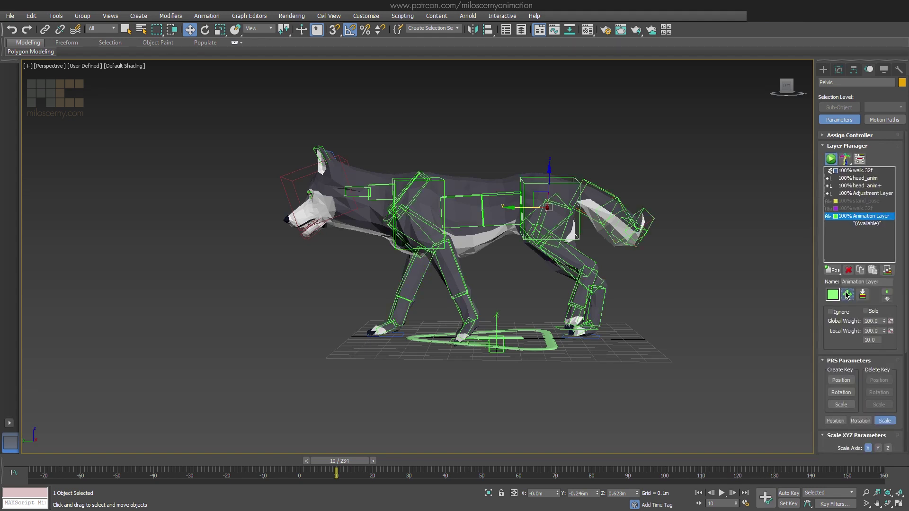
pyautogui.click(856, 210)
pyautogui.click(862, 220)
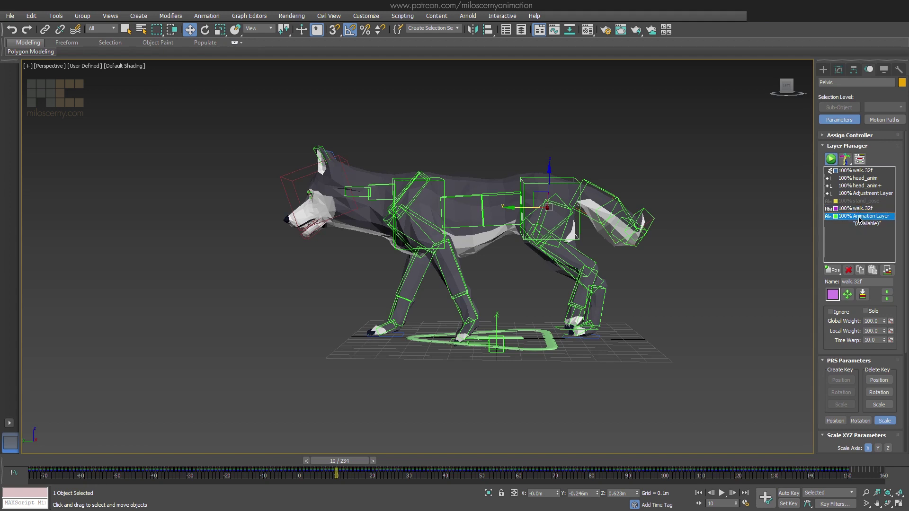
# Show the walk.32f layer's ghost pose over the rig and return to frame 0.
pyautogui.click(848, 294)
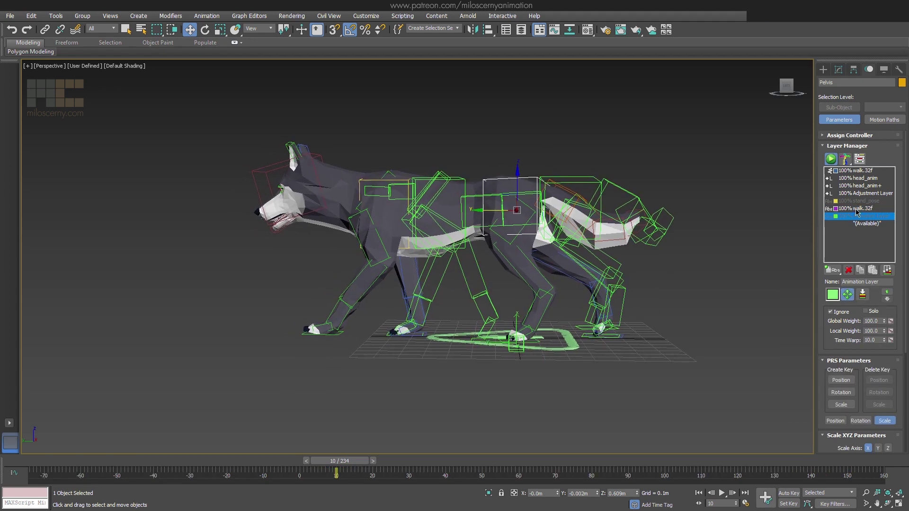
pyautogui.click(857, 209)
pyautogui.click(848, 295)
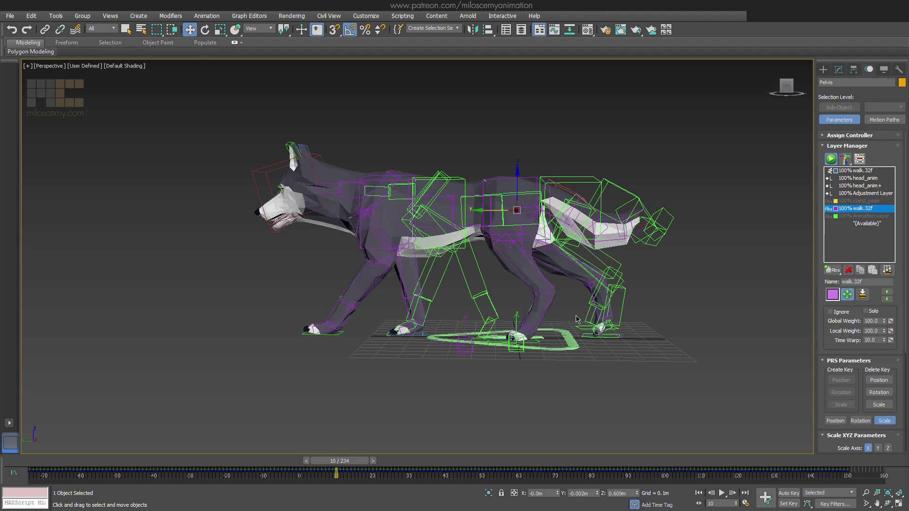
pyautogui.moveTo(356, 462); pyautogui.dragTo(339, 457)
# Select the walk layer's transform helper and nudge it slightly.
pyautogui.scroll(6, 573, 315)
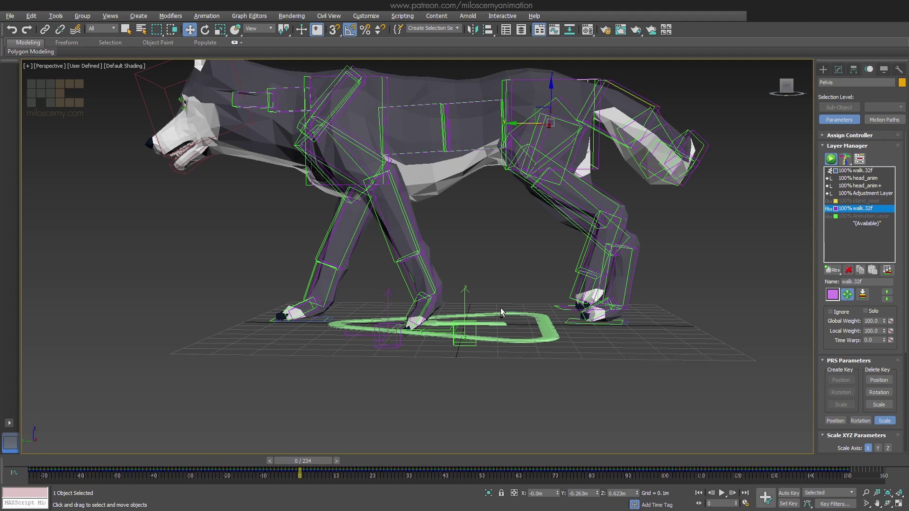
pyautogui.click(393, 322)
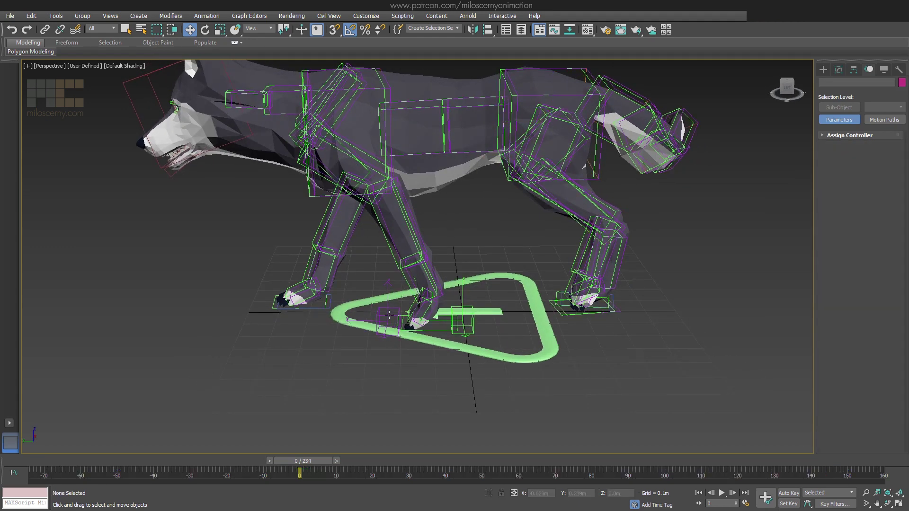
pyautogui.scroll(2, 369, 348)
pyautogui.moveTo(374, 348); pyautogui.dragTo(370, 347)
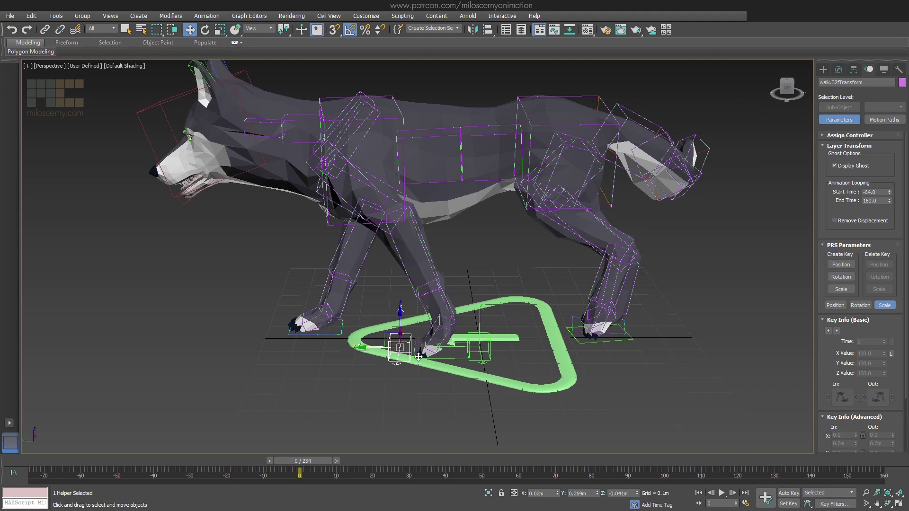
# Select the Pelvis, delete the extra Animation Layer and restore normal bone colours.
pyautogui.keyDown('alt'); pyautogui.moveTo(518, 336); pyautogui.dragTo(611, 164, button='middle'); pyautogui.keyUp('alt')
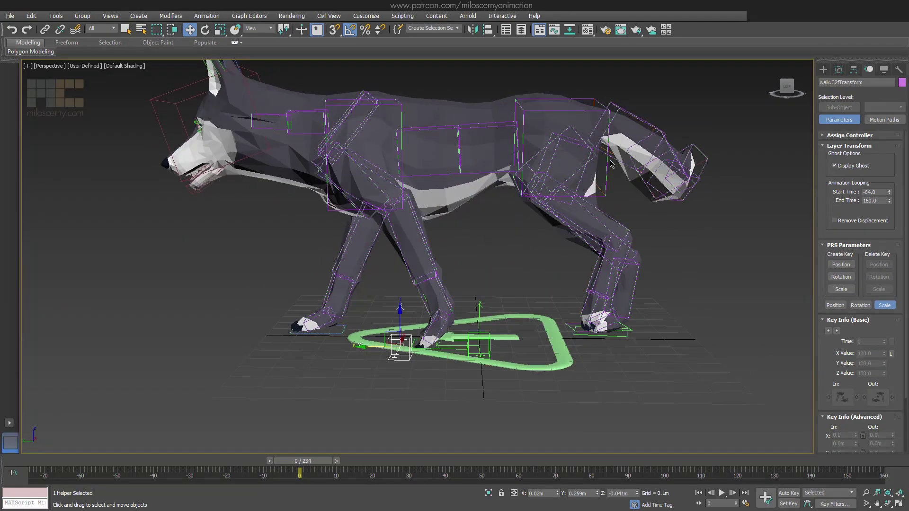
pyautogui.click(602, 104)
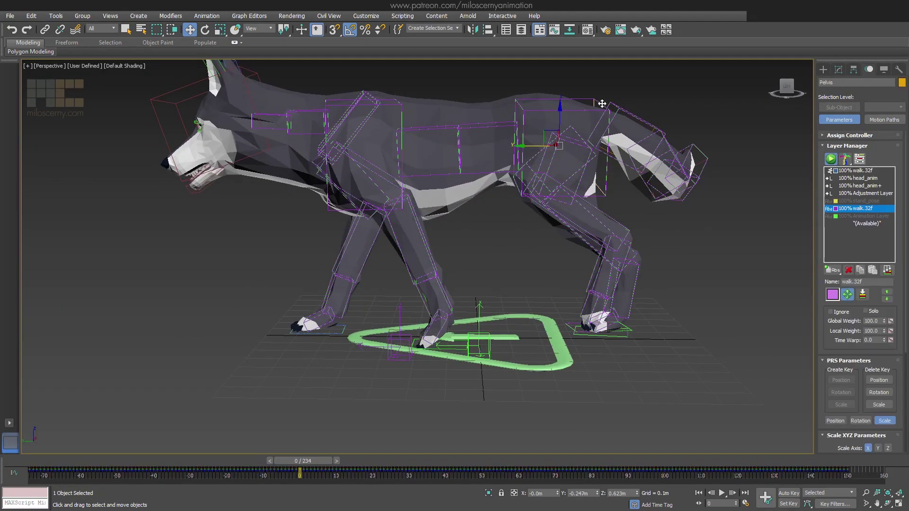
pyautogui.click(873, 216)
pyautogui.click(849, 270)
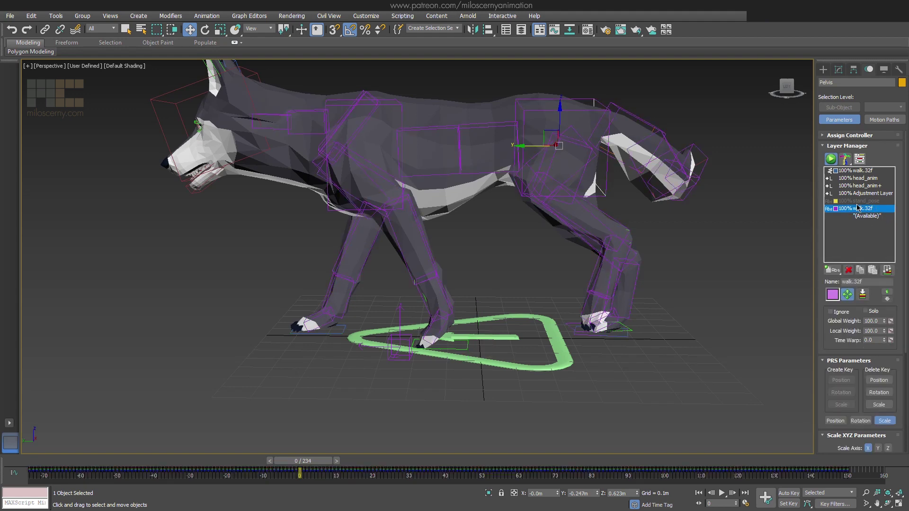
pyautogui.click(848, 294)
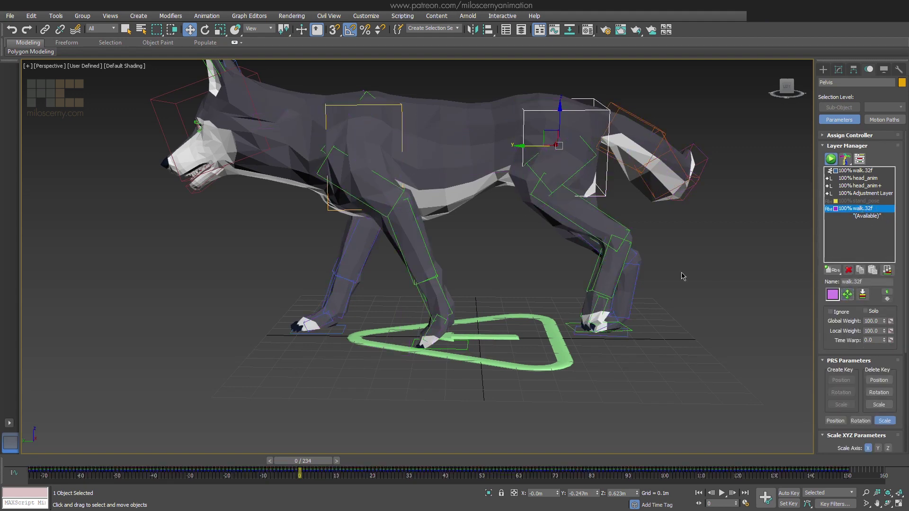
# Select the walk.32f layer in the Layer Manager.
pyautogui.scroll(-2, 683, 276)
pyautogui.scroll(-5, 696, 316)
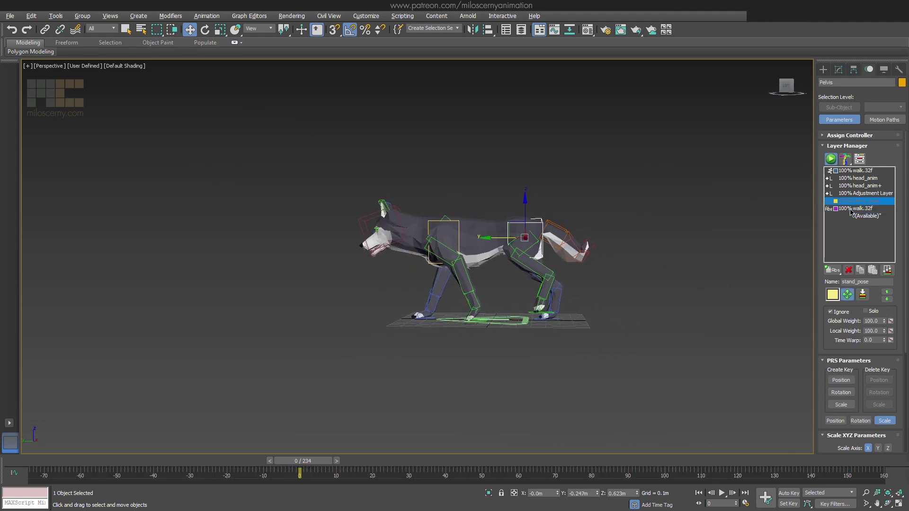
pyautogui.click(850, 208)
pyautogui.scroll(3, 569, 260)
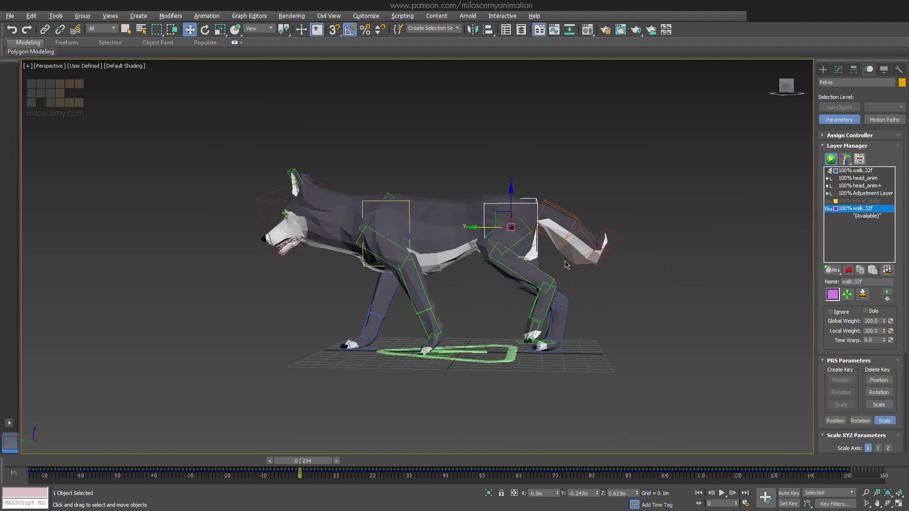
# Show only the pelvis Y Position curve in the Curve Editor, framed around frame 0.
pyautogui.click(244, 17)
pyautogui.click(265, 33)
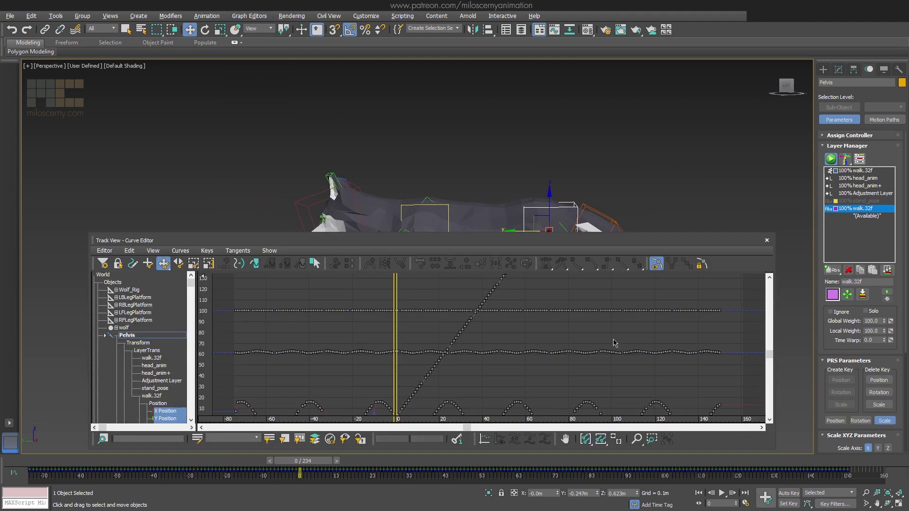
pyautogui.scroll(-3, 526, 351)
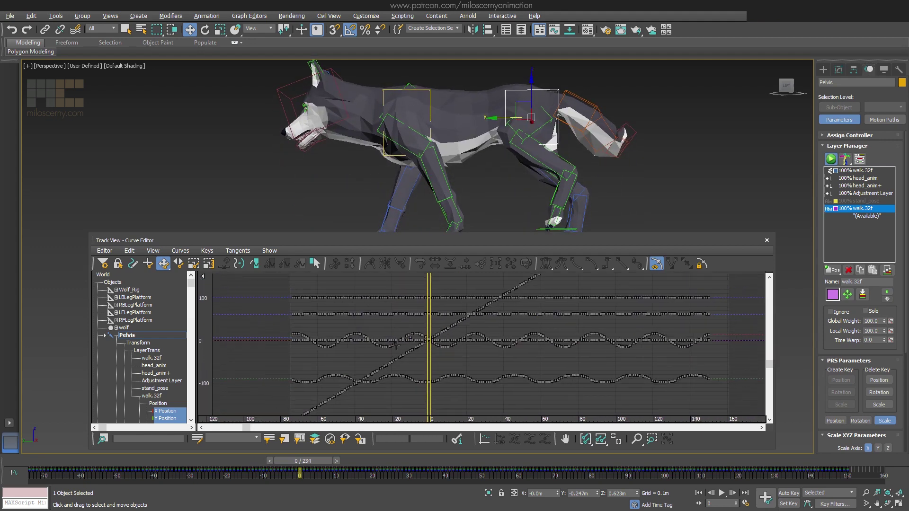
pyautogui.scroll(-2, 173, 363)
pyautogui.click(166, 366)
pyautogui.scroll(-3, 548, 318)
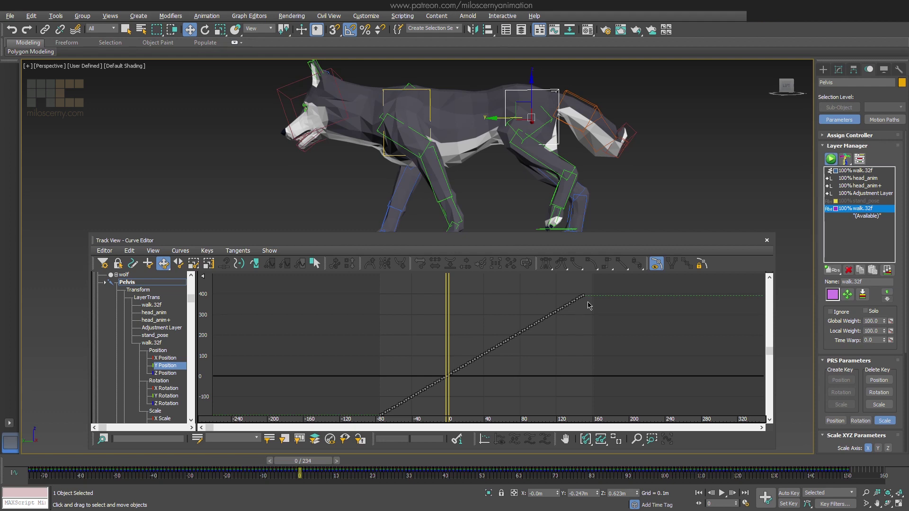
pyautogui.keyDown('ctrl'); pyautogui.keyDown('alt'); pyautogui.moveTo(464, 362); pyautogui.dragTo(539, 310, button='middle'); pyautogui.keyUp('alt'); pyautogui.keyUp('ctrl')
pyautogui.moveTo(370, 385); pyautogui.dragTo(387, 421, button='middle')
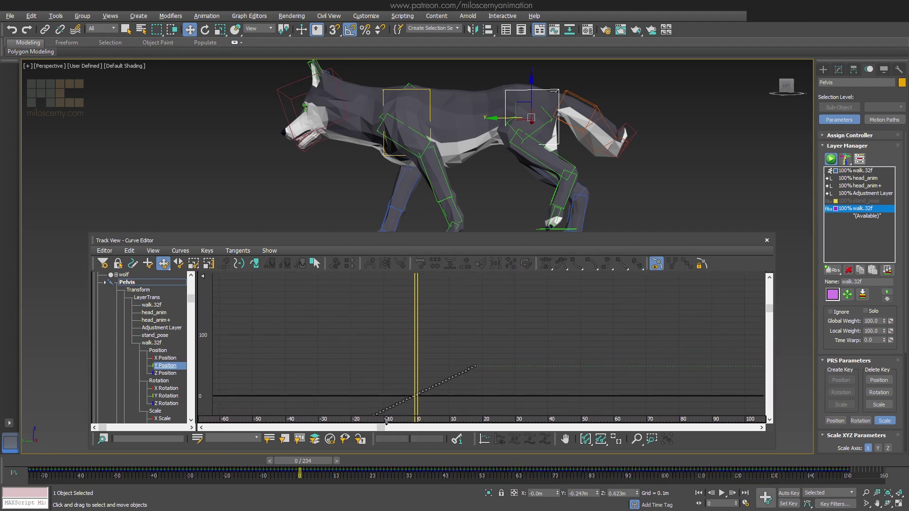
# With Auto Key on, go to frame 40 and delete the in-between Y Position keys.
pyautogui.click(789, 493)
pyautogui.moveTo(375, 429); pyautogui.dragTo(393, 429)
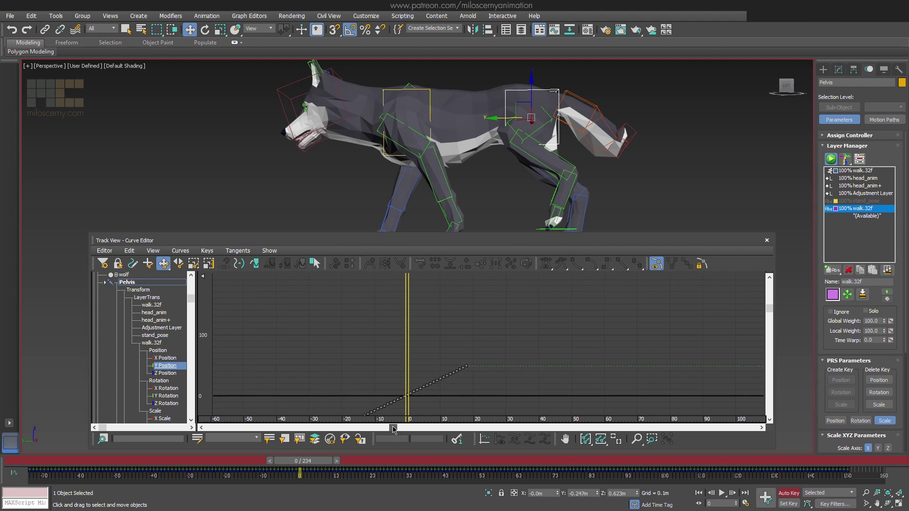
pyautogui.moveTo(410, 368); pyautogui.dragTo(540, 369)
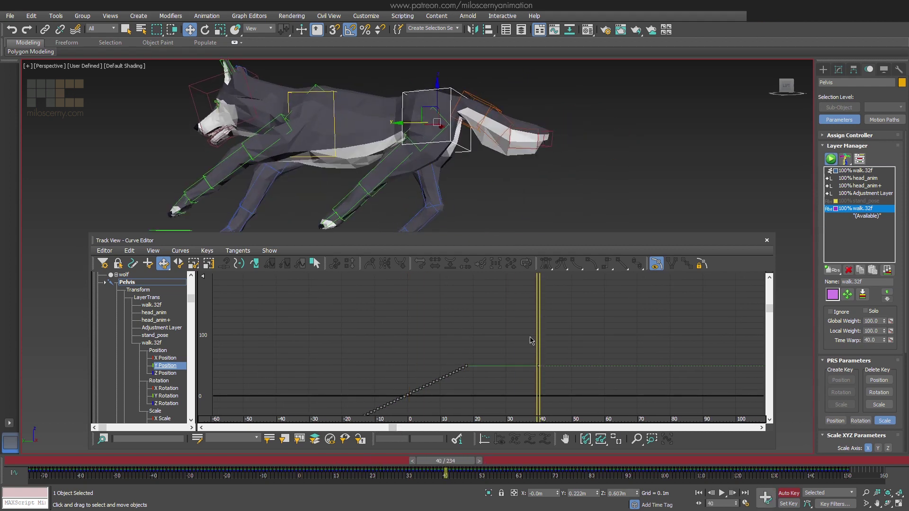
pyautogui.scroll(6, 491, 325)
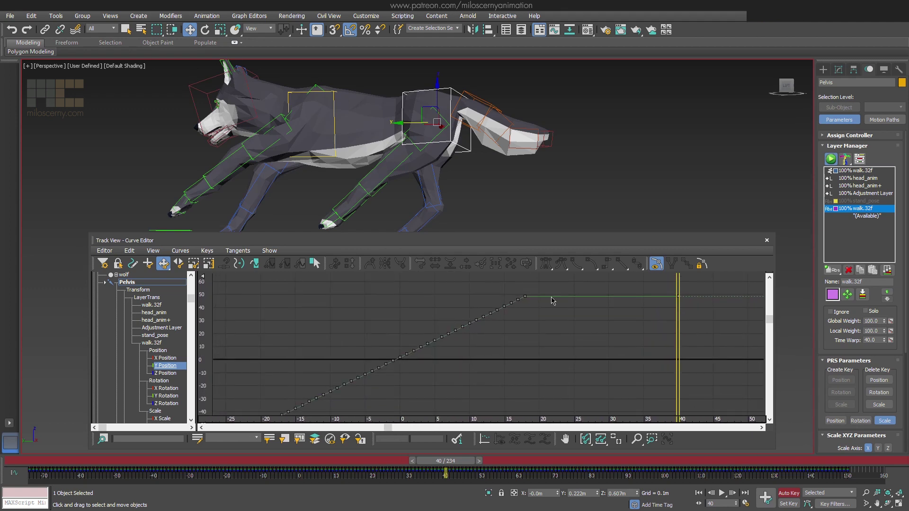
pyautogui.moveTo(406, 383); pyautogui.dragTo(405, 383)
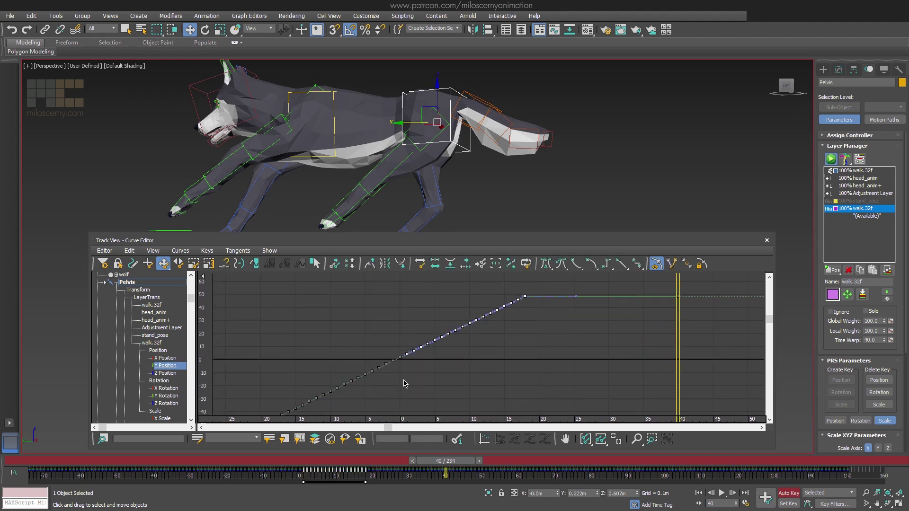
pyautogui.press('Delete')
# Raise the frame 40 Y Position key to about 82.
pyautogui.moveTo(568, 320); pyautogui.dragTo(565, 337, button='middle')
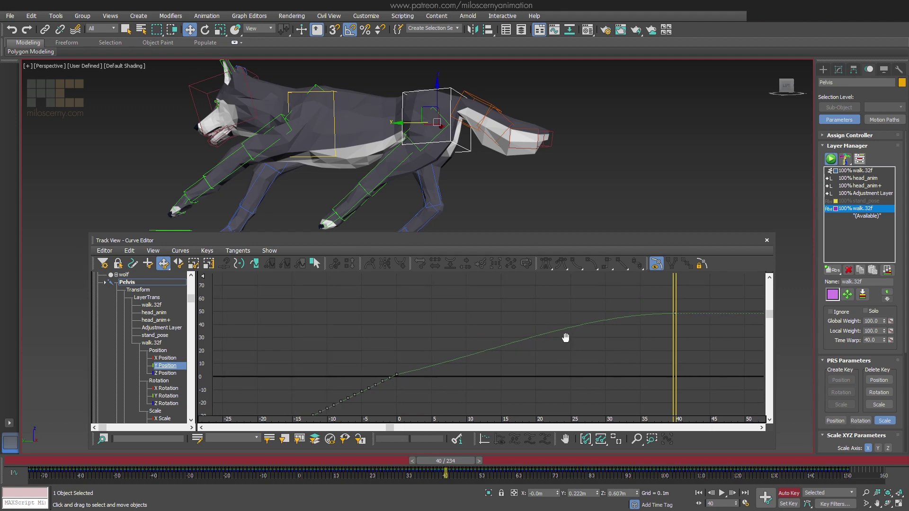
pyautogui.keyDown('alt'); pyautogui.moveTo(506, 199); pyautogui.dragTo(533, 220, button='middle'); pyautogui.keyUp('alt')
pyautogui.moveTo(638, 326); pyautogui.dragTo(621, 340, button='middle')
pyautogui.click(658, 329)
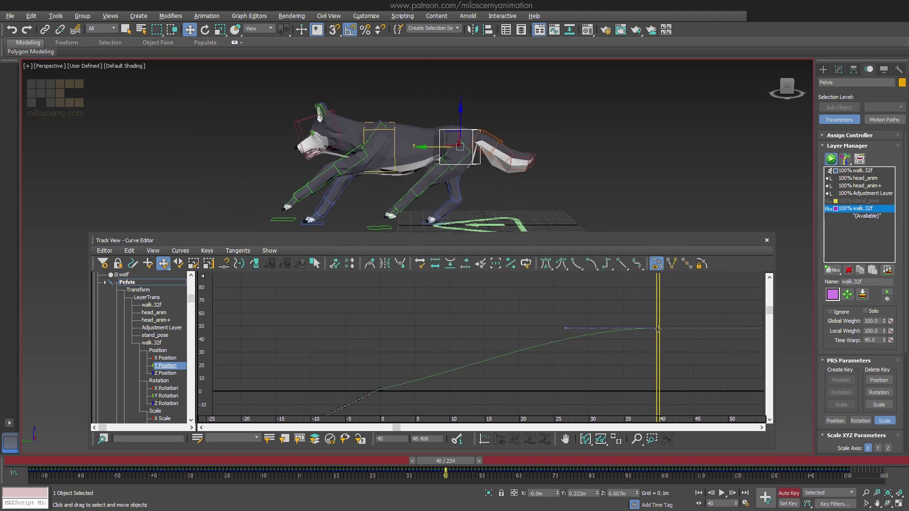
pyautogui.moveTo(658, 328); pyautogui.dragTo(659, 284)
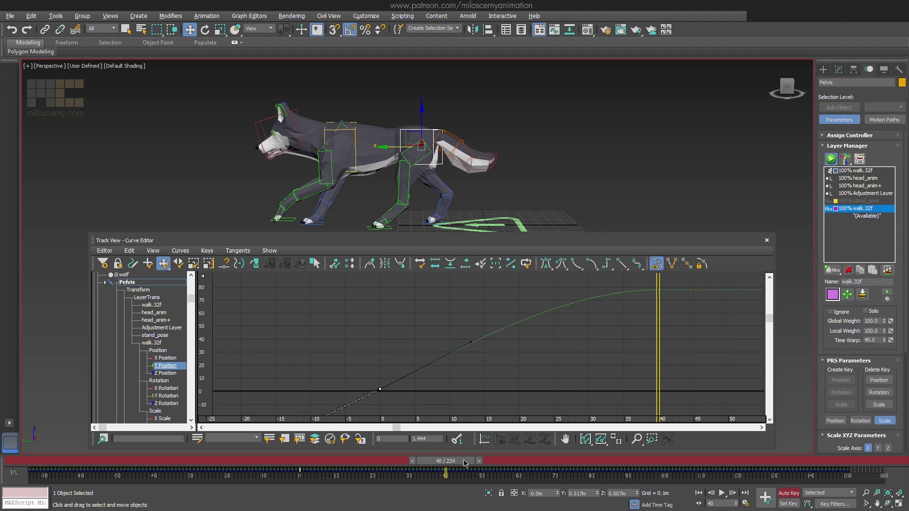
# Play back from frame -13 to preview, then stop at frame 13 with Auto Key off.
pyautogui.moveTo(466, 464); pyautogui.dragTo(276, 465)
pyautogui.click(722, 494)
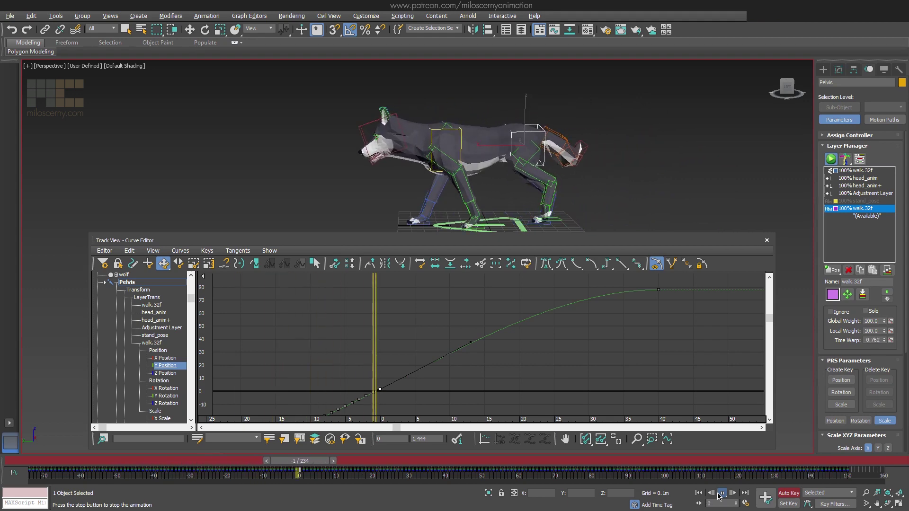
pyautogui.click(720, 494)
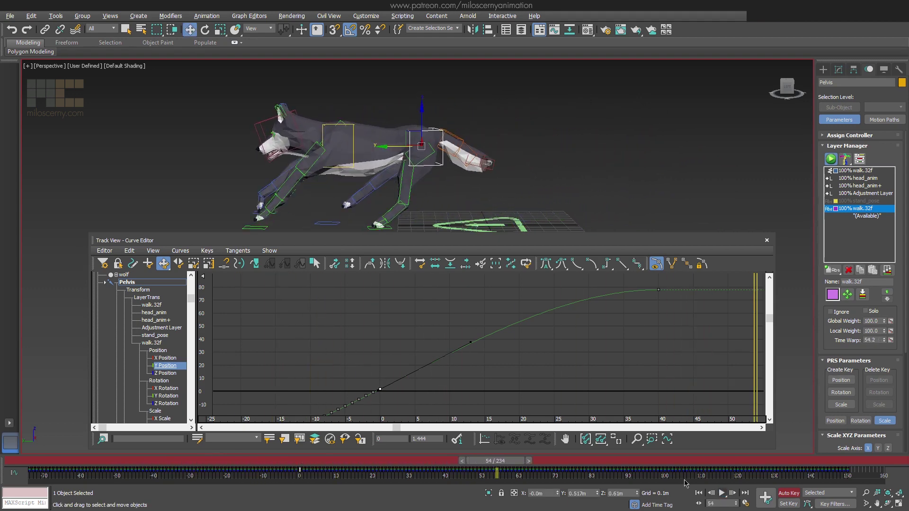
pyautogui.moveTo(515, 462); pyautogui.dragTo(464, 473)
pyautogui.press('w')
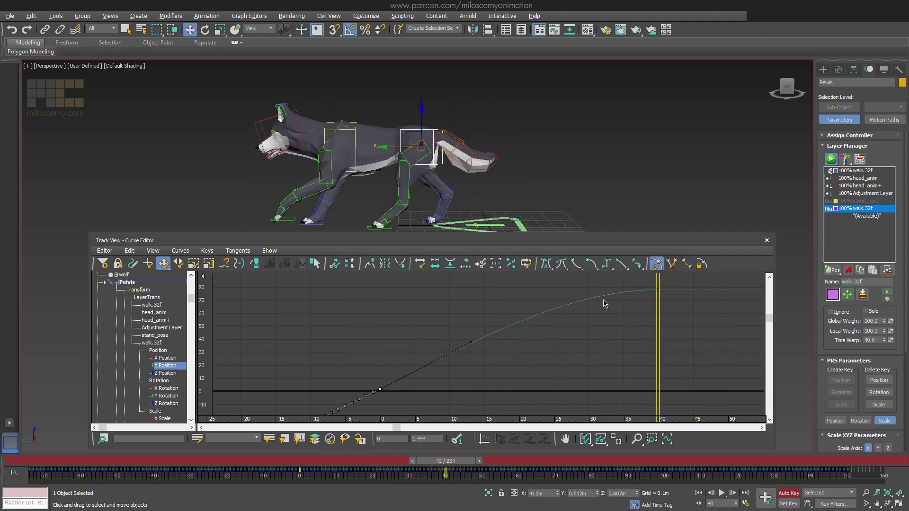
pyautogui.click(789, 493)
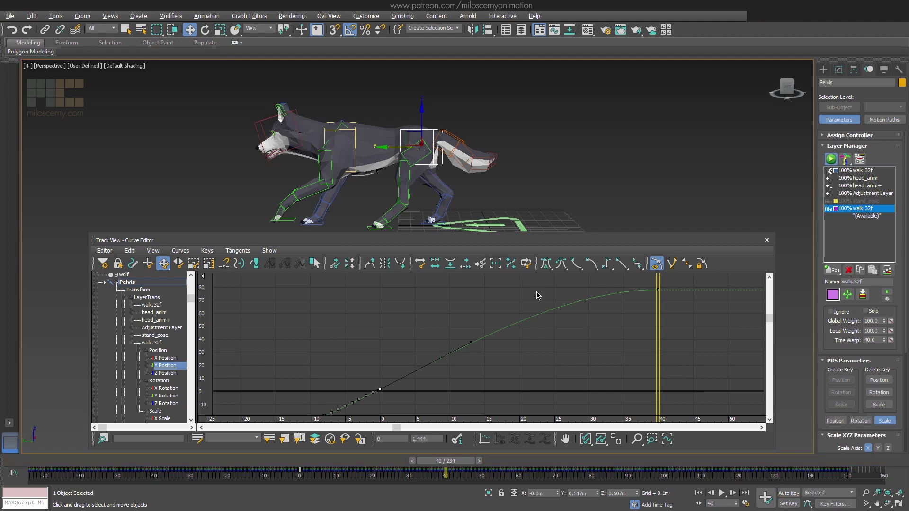
# Close the Curve Editor, hiding the stand_pose ghost and showing the walk.32f ghost.
pyautogui.click(767, 242)
pyautogui.click(832, 202)
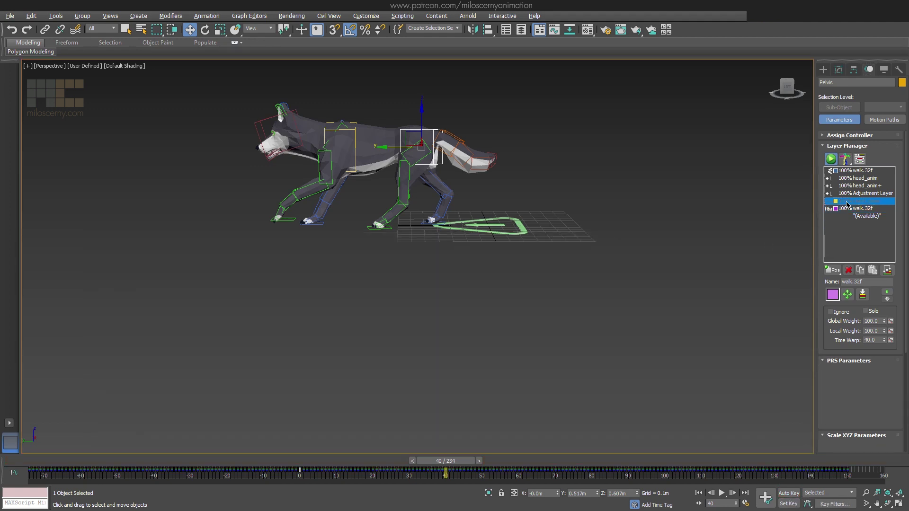
pyautogui.click(847, 295)
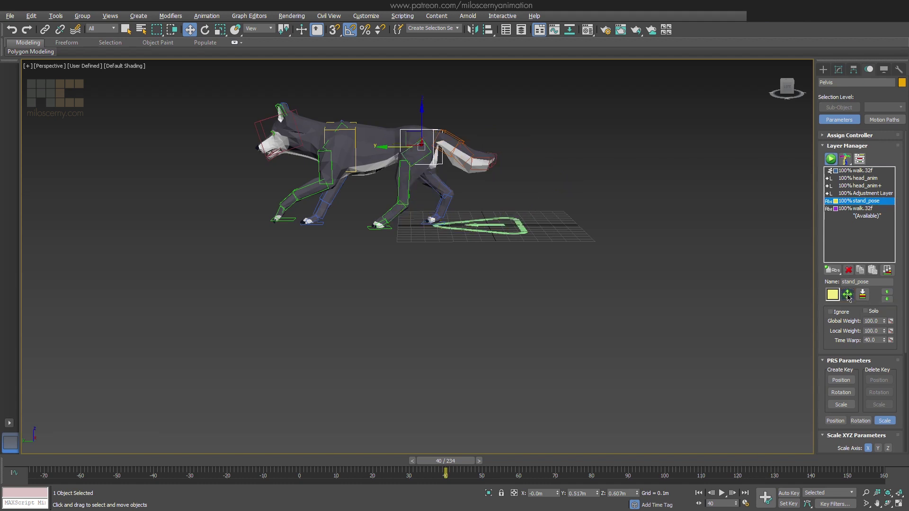
pyautogui.click(848, 210)
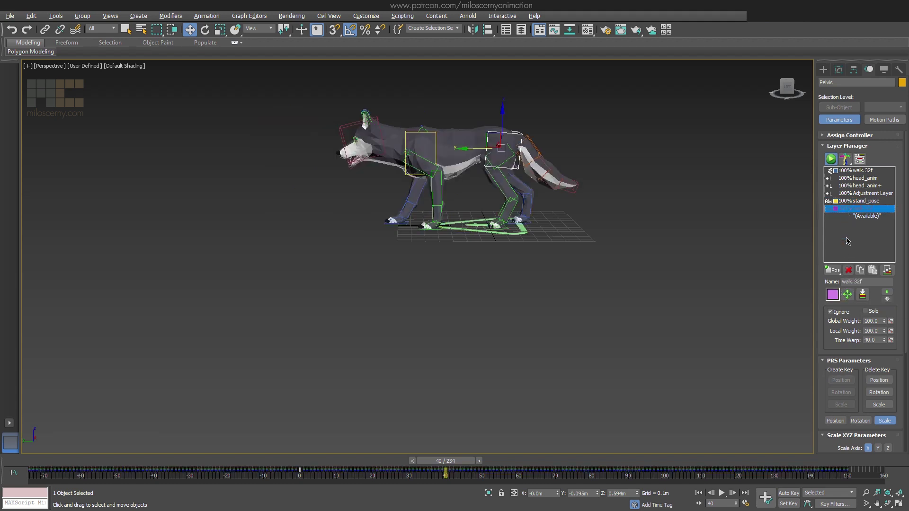
pyautogui.click(848, 295)
pyautogui.scroll(4, 554, 294)
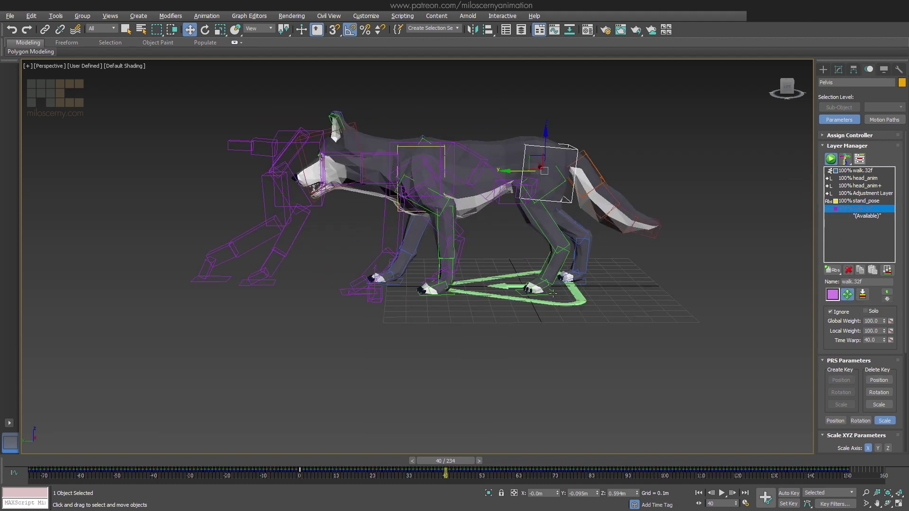
# Make stand_pose the current layer with Auto Key on at frame 0.
pyautogui.click(864, 202)
pyautogui.click(789, 493)
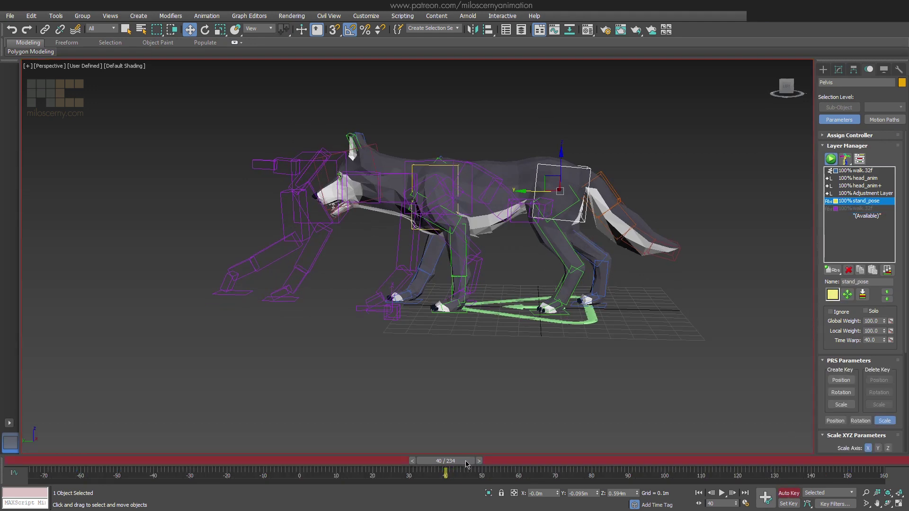
pyautogui.moveTo(466, 464); pyautogui.dragTo(324, 463)
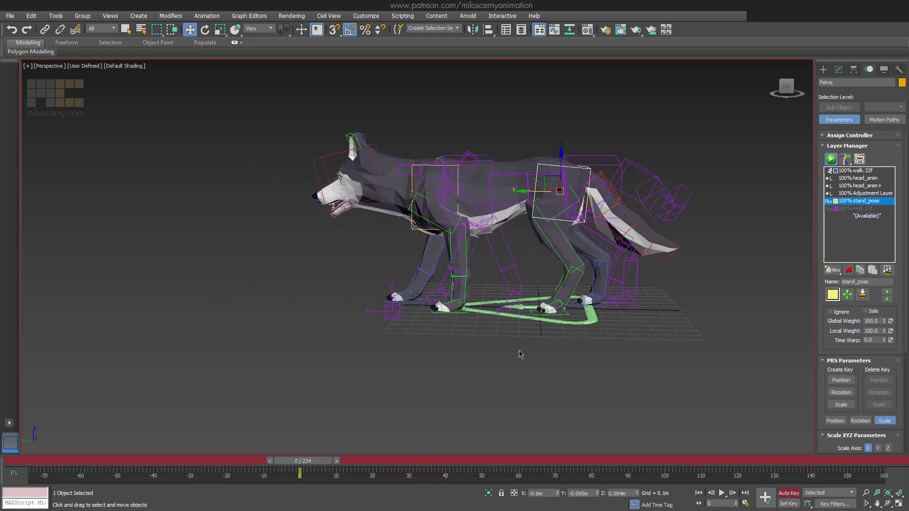
pyautogui.scroll(3, 605, 324)
# Ctrl-select the wolf body controls and move them along the ground near frame 0.
pyautogui.keyDown('ctrl'); pyautogui.click(538, 311); pyautogui.keyUp('ctrl')
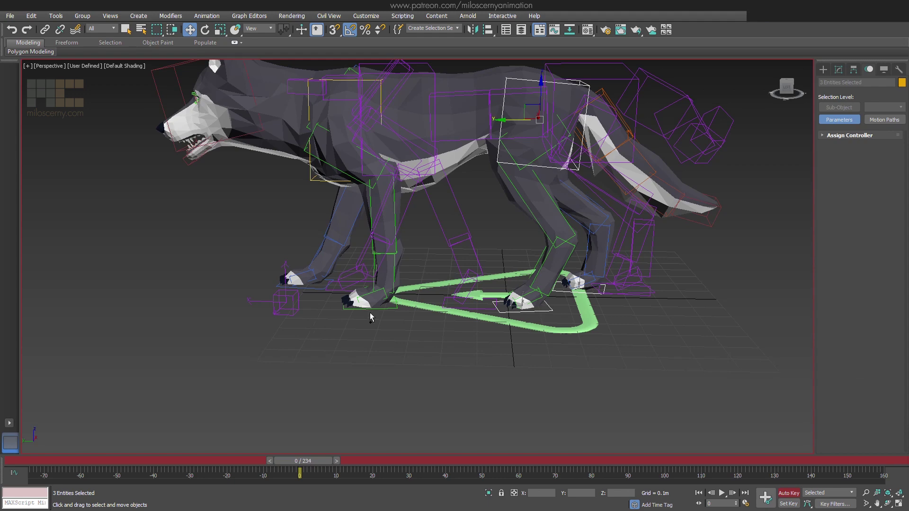
pyautogui.keyDown('ctrl'); pyautogui.click(316, 291); pyautogui.keyUp('ctrl')
pyautogui.scroll(-4, 568, 303)
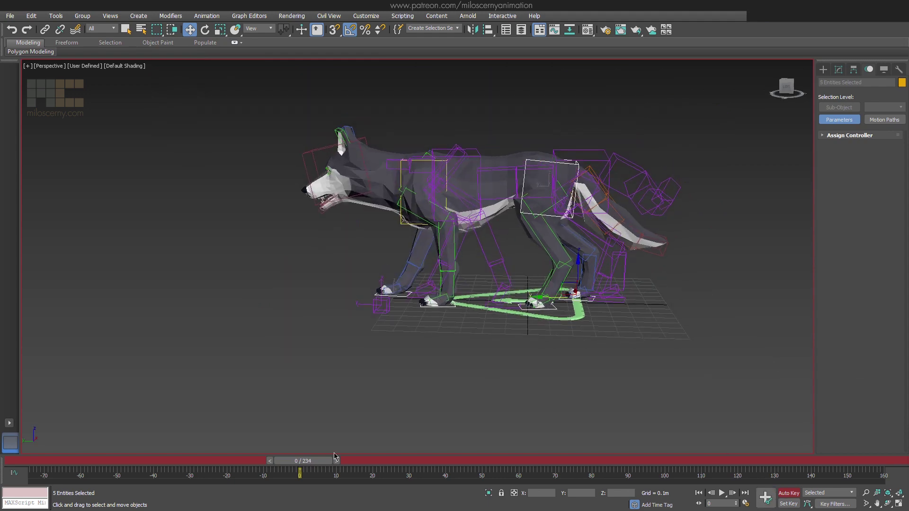
pyautogui.moveTo(316, 463)
pyautogui.mouseDown()
pyautogui.moveTo(417, 465)
pyautogui.moveTo(310, 470)
pyautogui.mouseUp()
pyautogui.press('w')
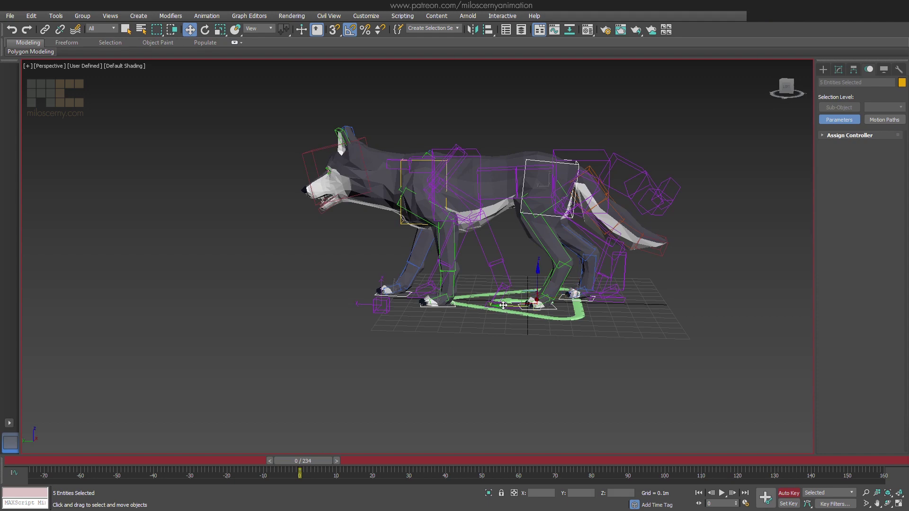
pyautogui.moveTo(503, 306); pyautogui.dragTo(533, 315)
# In wireframe Left view, move the controls backward at frame 40, then open the Curve Editor.
pyautogui.press('l')
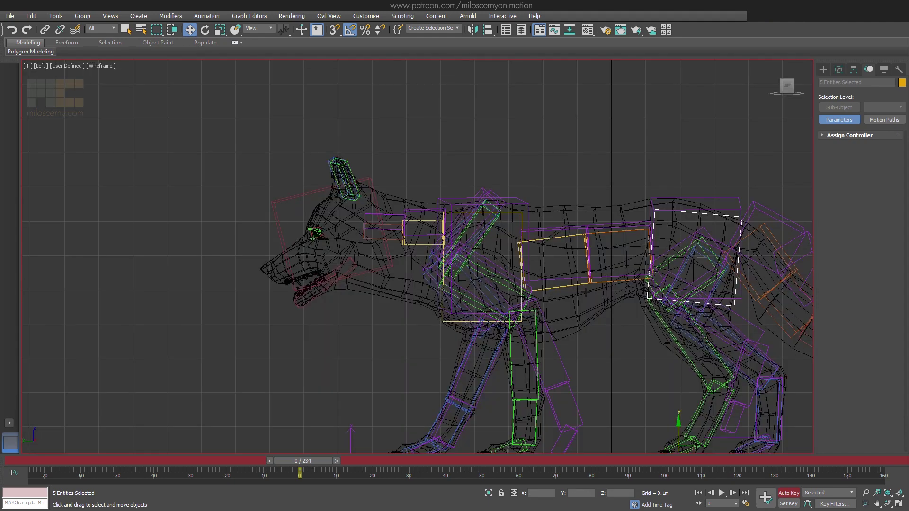
pyautogui.press('z')
pyautogui.moveTo(300, 470); pyautogui.dragTo(445, 471)
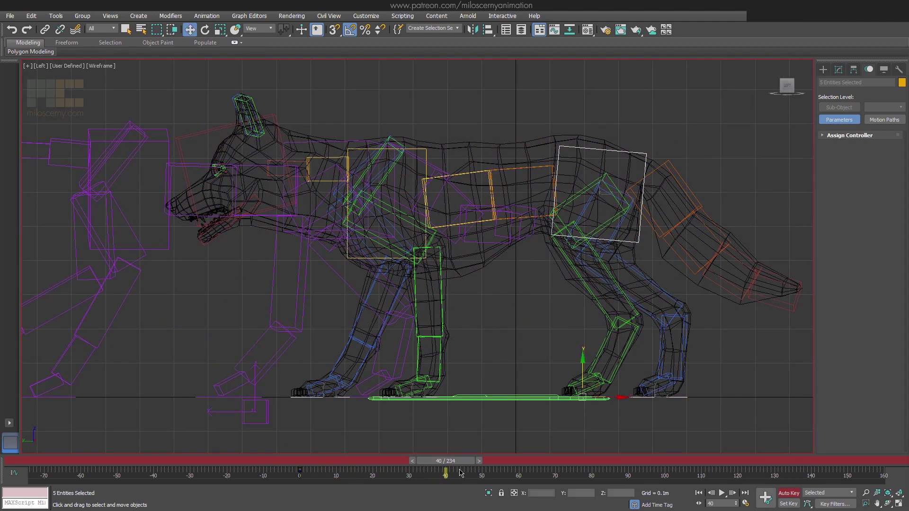
pyautogui.moveTo(618, 397); pyautogui.dragTo(670, 392, button='middle')
pyautogui.moveTo(670, 392); pyautogui.dragTo(410, 395)
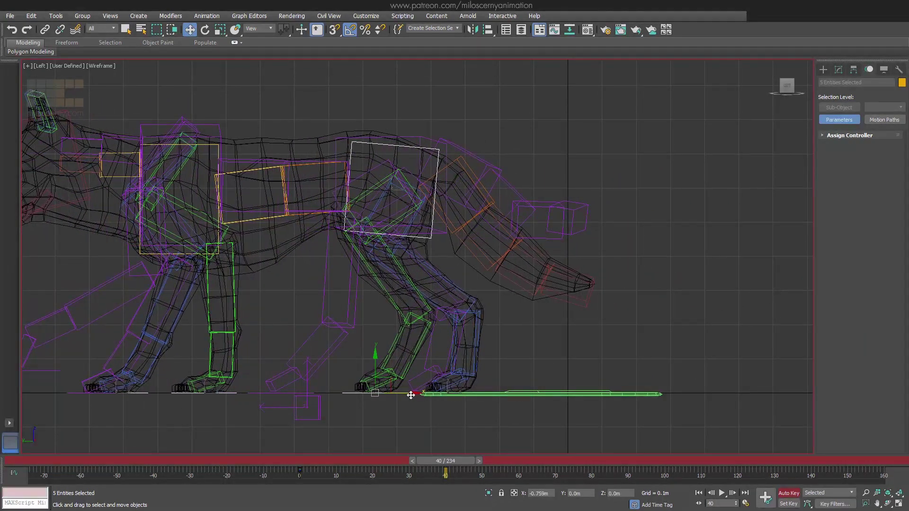
pyautogui.moveTo(468, 465); pyautogui.dragTo(287, 483)
pyautogui.click(247, 16)
pyautogui.click(265, 27)
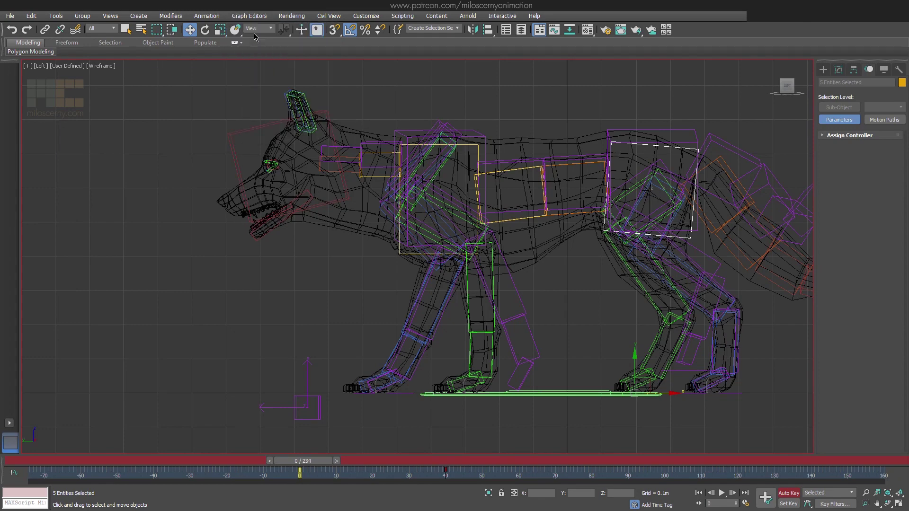
# Display the stand_pose Y Position curve and scrub the first frames to check it.
pyautogui.click(153, 328)
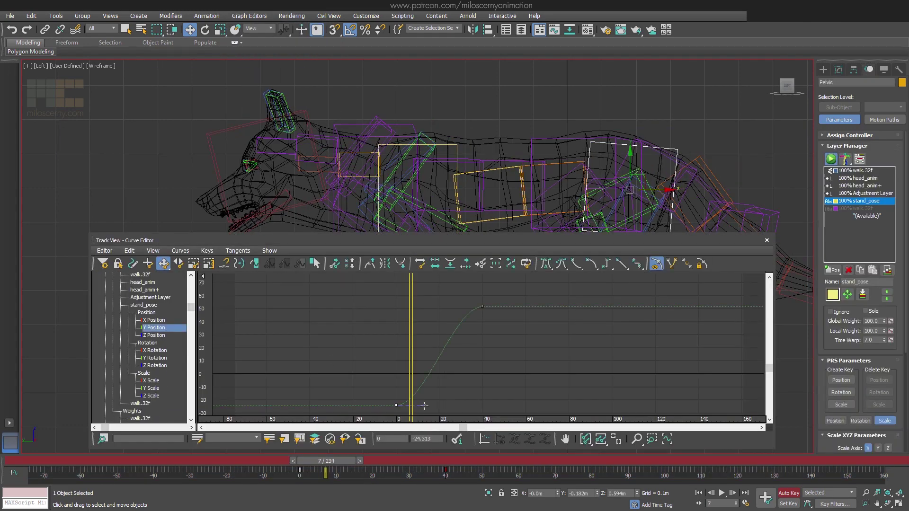
pyautogui.moveTo(337, 469); pyautogui.dragTo(308, 464)
pyautogui.press('w')
# Return to a shaded Perspective view of the wolf.
pyautogui.click(767, 240)
pyautogui.scroll(-3, 662, 337)
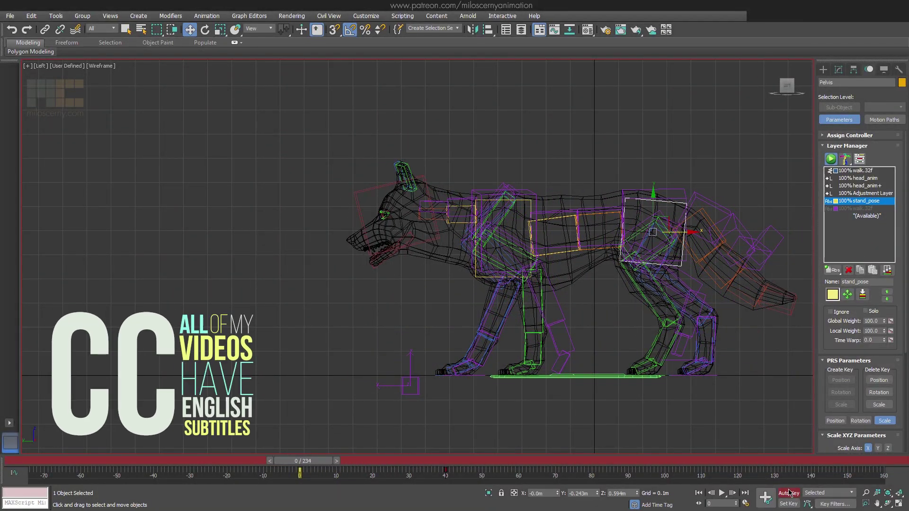
pyautogui.keyDown('alt'); pyautogui.moveTo(700, 323); pyautogui.dragTo(660, 318, button='middle'); pyautogui.keyUp('alt')
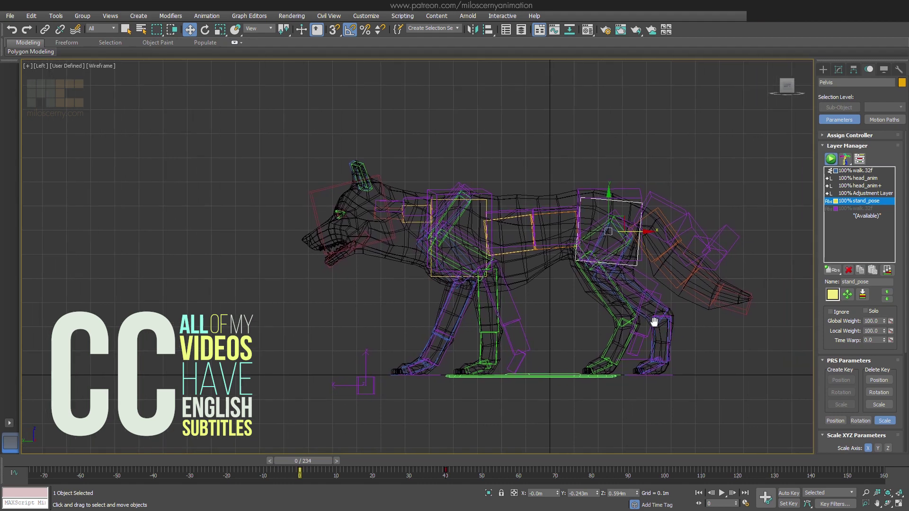
pyautogui.press('p')
pyautogui.press('F3')
# Make walk.32f current and key the pelvis Local Weight to 0 at frame 40 with Auto Key.
pyautogui.moveTo(626, 238); pyautogui.dragTo(615, 285, button='middle')
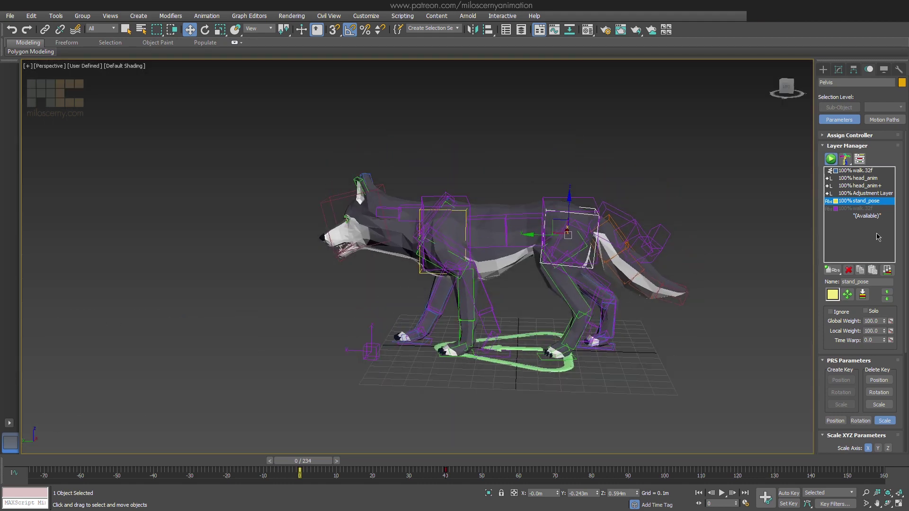
pyautogui.click(863, 210)
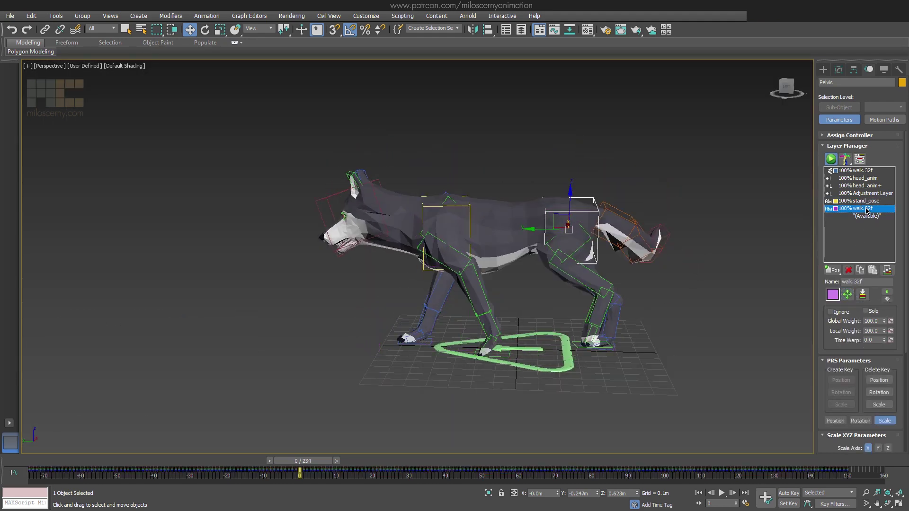
pyautogui.moveTo(721, 243); pyautogui.dragTo(712, 253, button='middle')
pyautogui.moveTo(310, 466)
pyautogui.mouseDown()
pyautogui.moveTo(322, 469)
pyautogui.moveTo(301, 469)
pyautogui.mouseUp()
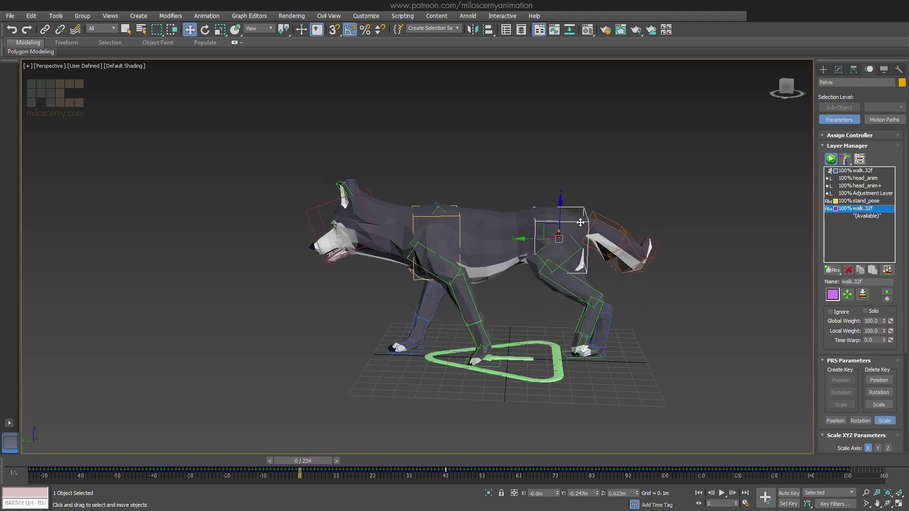
pyautogui.click(791, 494)
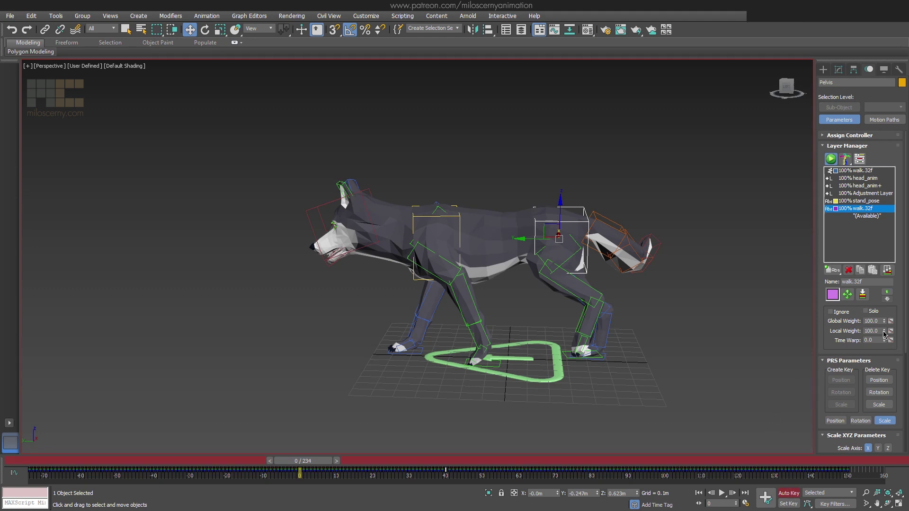
pyautogui.moveTo(320, 464); pyautogui.dragTo(464, 469)
pyautogui.press('w')
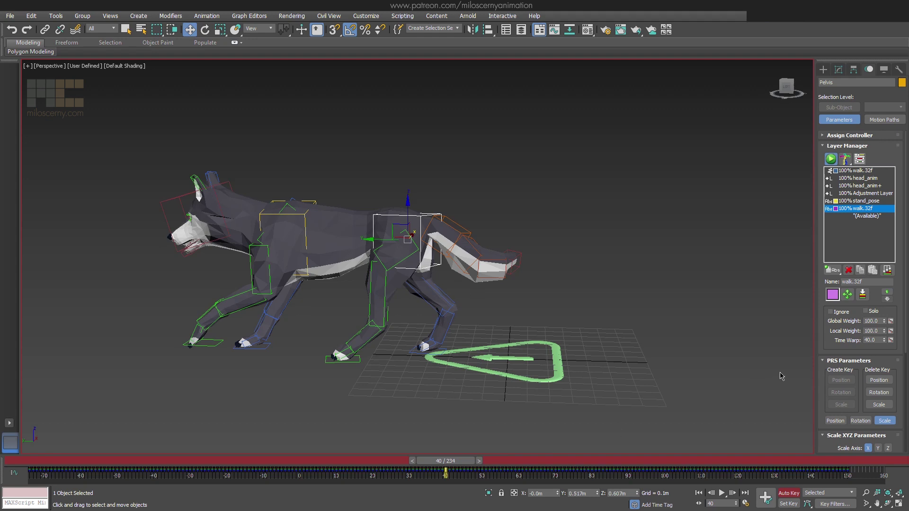
pyautogui.moveTo(885, 331); pyautogui.dragTo(876, 388)
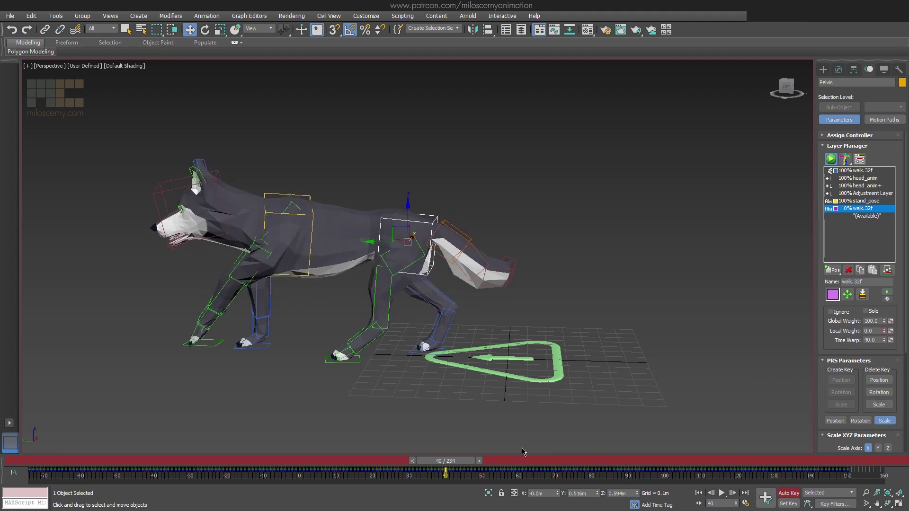
pyautogui.moveTo(462, 464); pyautogui.dragTo(317, 468)
pyautogui.press('w')
pyautogui.press('w')
# Select the Chest and key its walk.32f Local Weight to 0 at frame 40.
pyautogui.click(455, 214)
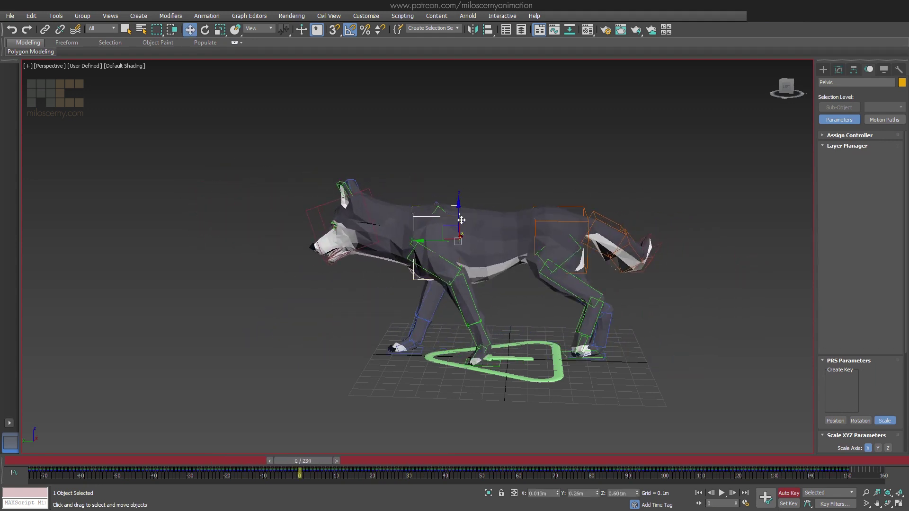
pyautogui.moveTo(479, 229); pyautogui.dragTo(499, 218, button='middle')
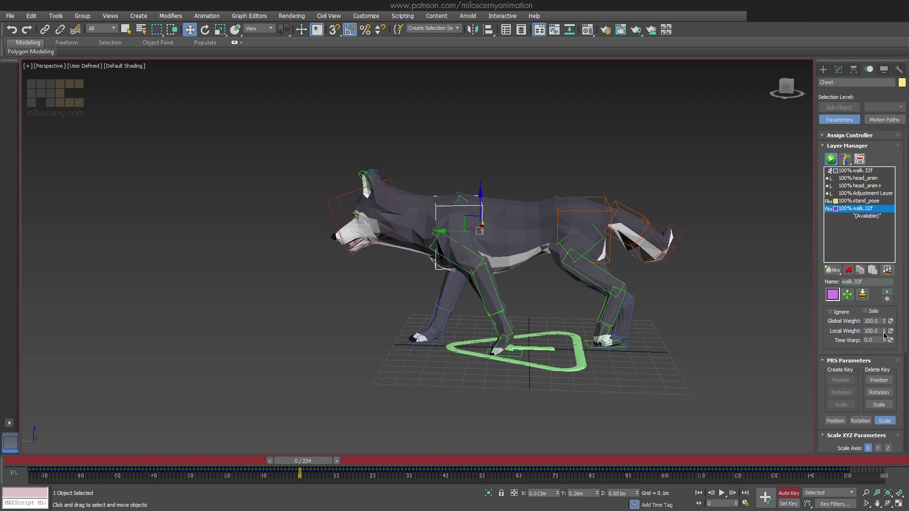
pyautogui.moveTo(319, 465); pyautogui.dragTo(463, 468)
pyautogui.press('w')
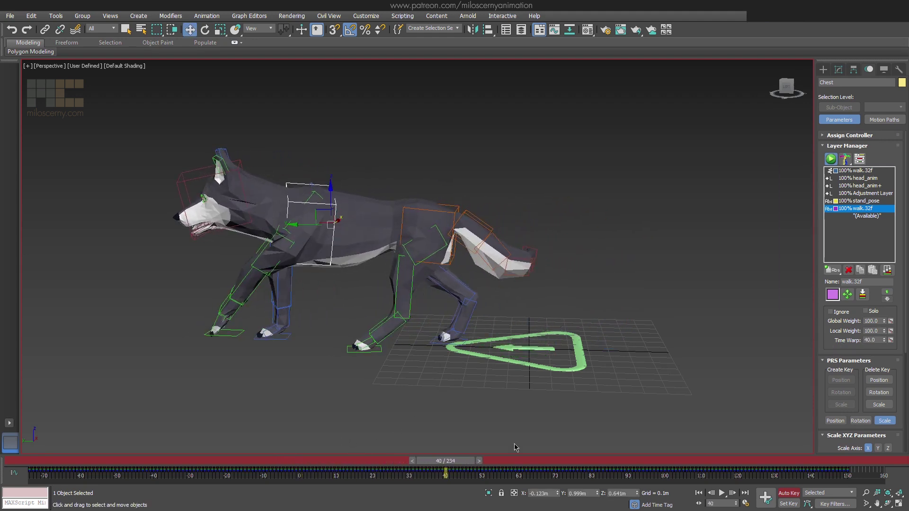
pyautogui.moveTo(887, 332); pyautogui.dragTo(875, 387)
pyautogui.moveTo(471, 468)
pyautogui.mouseDown()
pyautogui.moveTo(330, 468)
pyautogui.moveTo(469, 486)
pyautogui.mouseUp()
# Select the Head and key its walk.32f Local Weight to 0 at frame 40.
pyautogui.press('w')
pyautogui.moveTo(382, 355); pyautogui.dragTo(491, 363, button='middle')
pyautogui.click(319, 199)
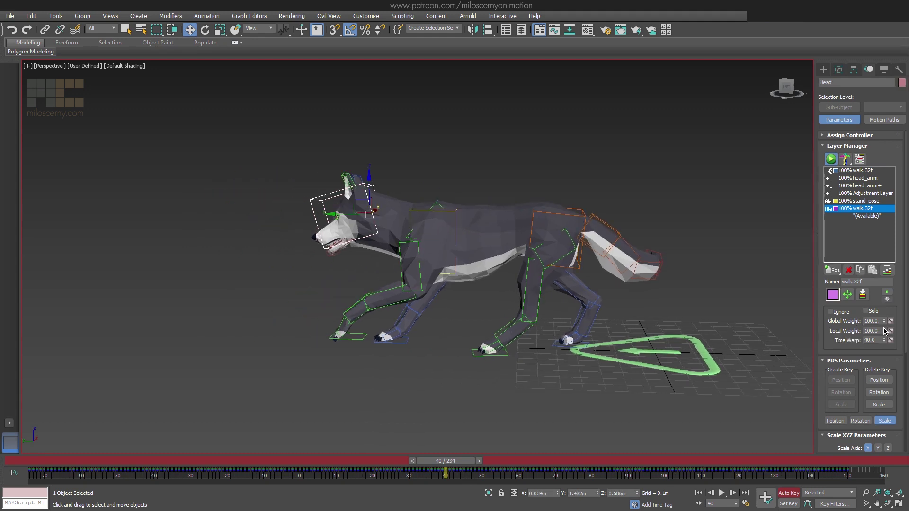
pyautogui.moveTo(884, 331); pyautogui.dragTo(884, 386)
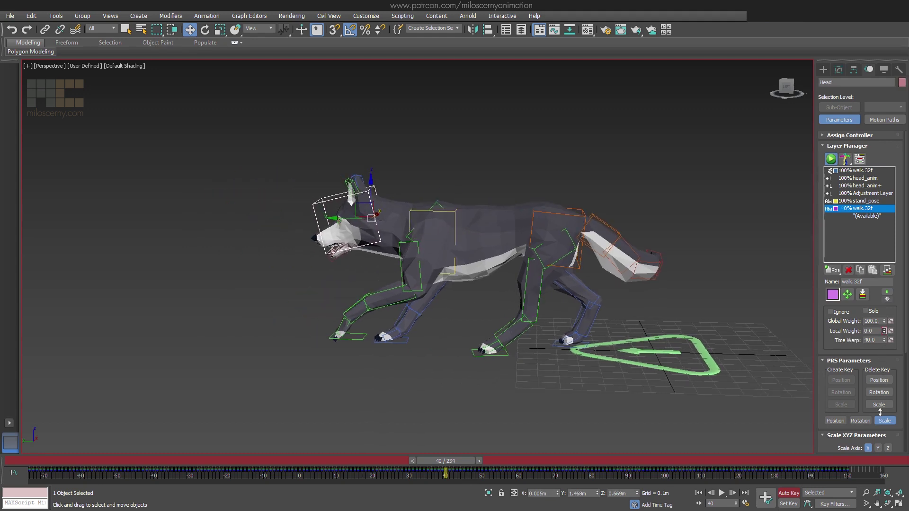
pyautogui.moveTo(465, 461); pyautogui.dragTo(469, 483)
# Select Tail1 and key its walk.32f Local Weight to 0 at frame 40.
pyautogui.press('w')
pyautogui.click(614, 228)
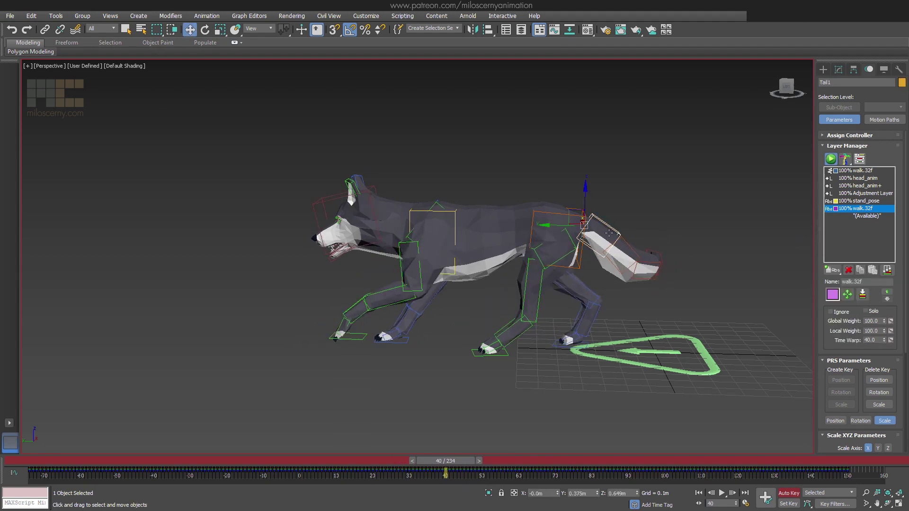
pyautogui.moveTo(884, 331); pyautogui.dragTo(877, 389)
pyautogui.moveTo(455, 462); pyautogui.dragTo(180, 475)
pyautogui.press('w')
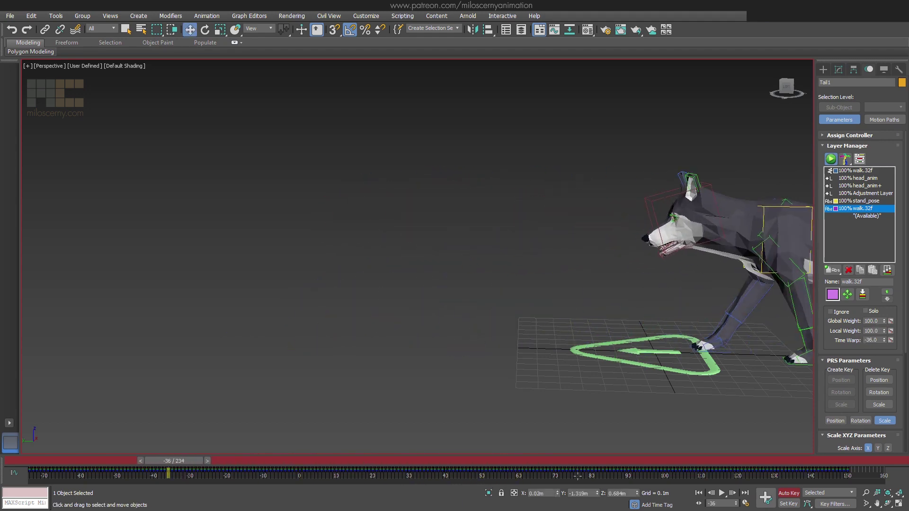
pyautogui.click(723, 493)
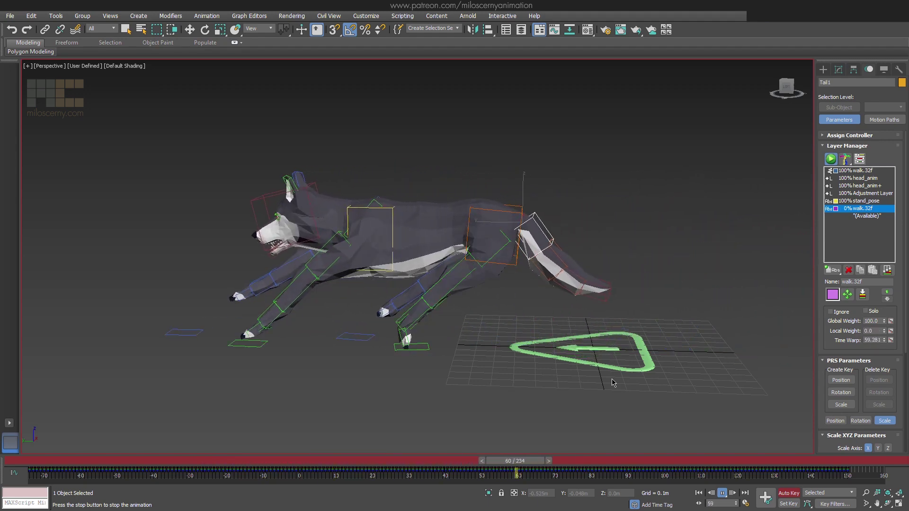
pyautogui.moveTo(621, 461); pyautogui.dragTo(289, 461)
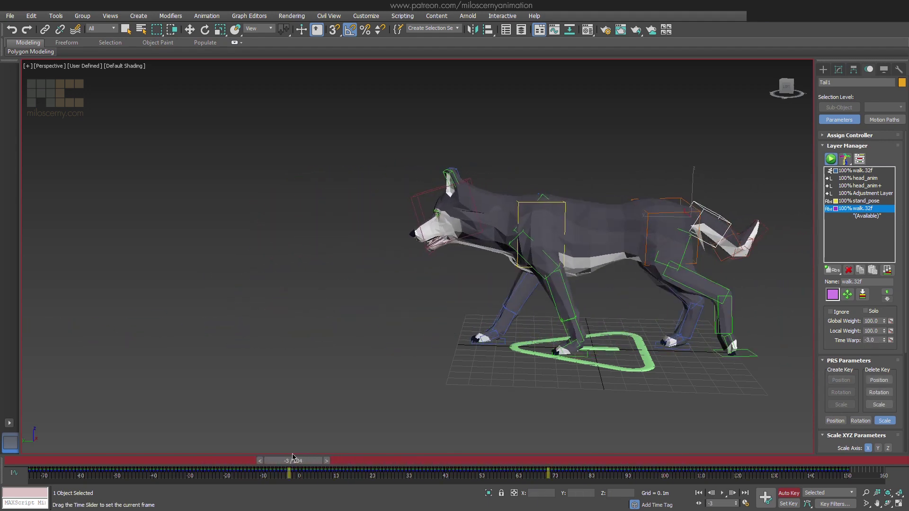
pyautogui.moveTo(564, 376); pyautogui.dragTo(552, 367, button='middle')
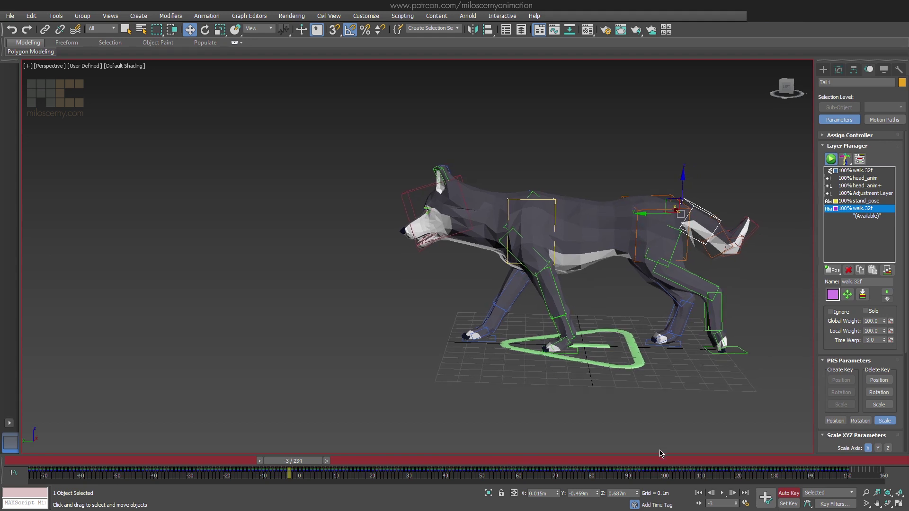
pyautogui.click(724, 493)
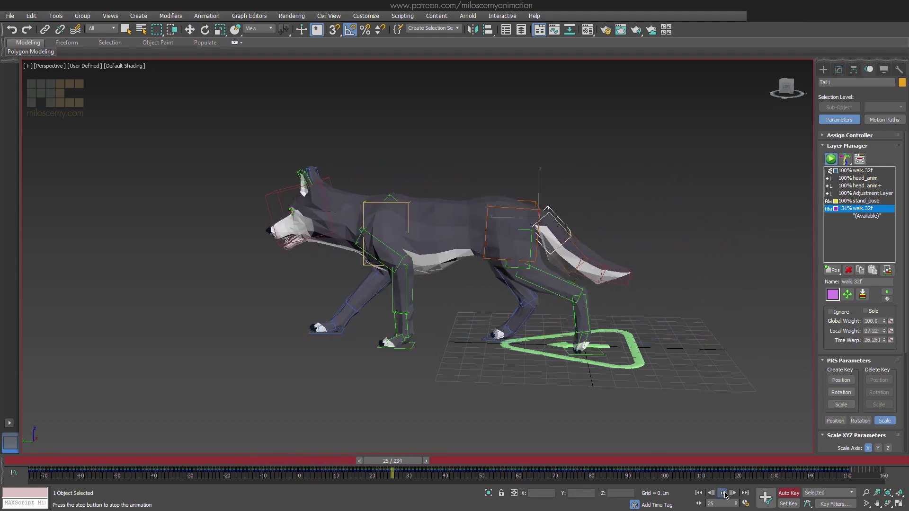
pyautogui.click(723, 493)
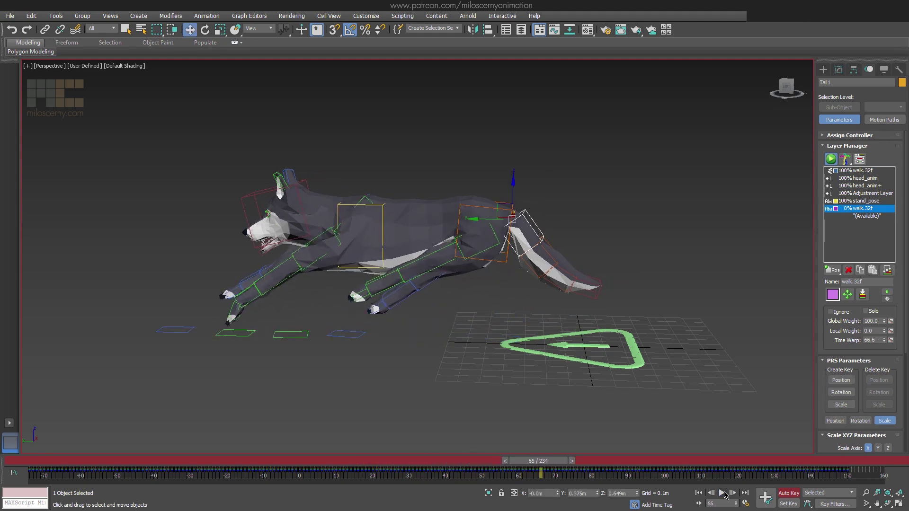